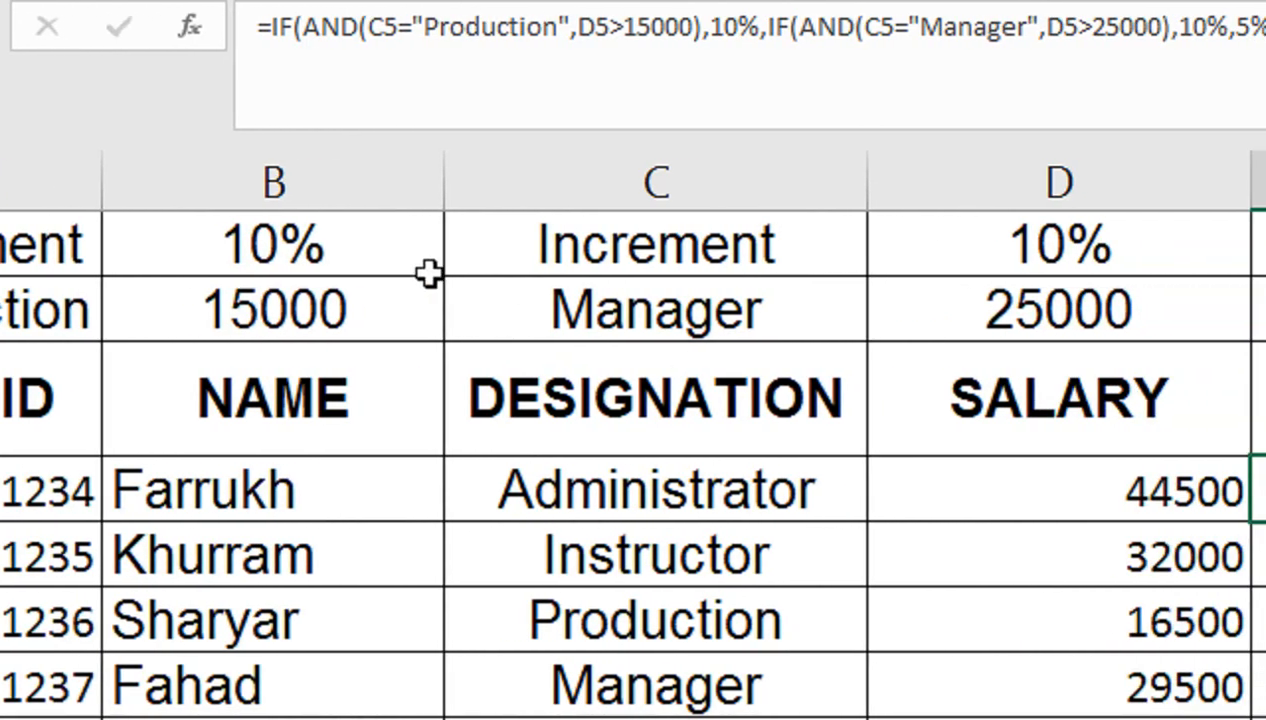
- Start a formula in the first Increment cell, E5, with an IF function containing a nested AND function
left_click(568, 437)
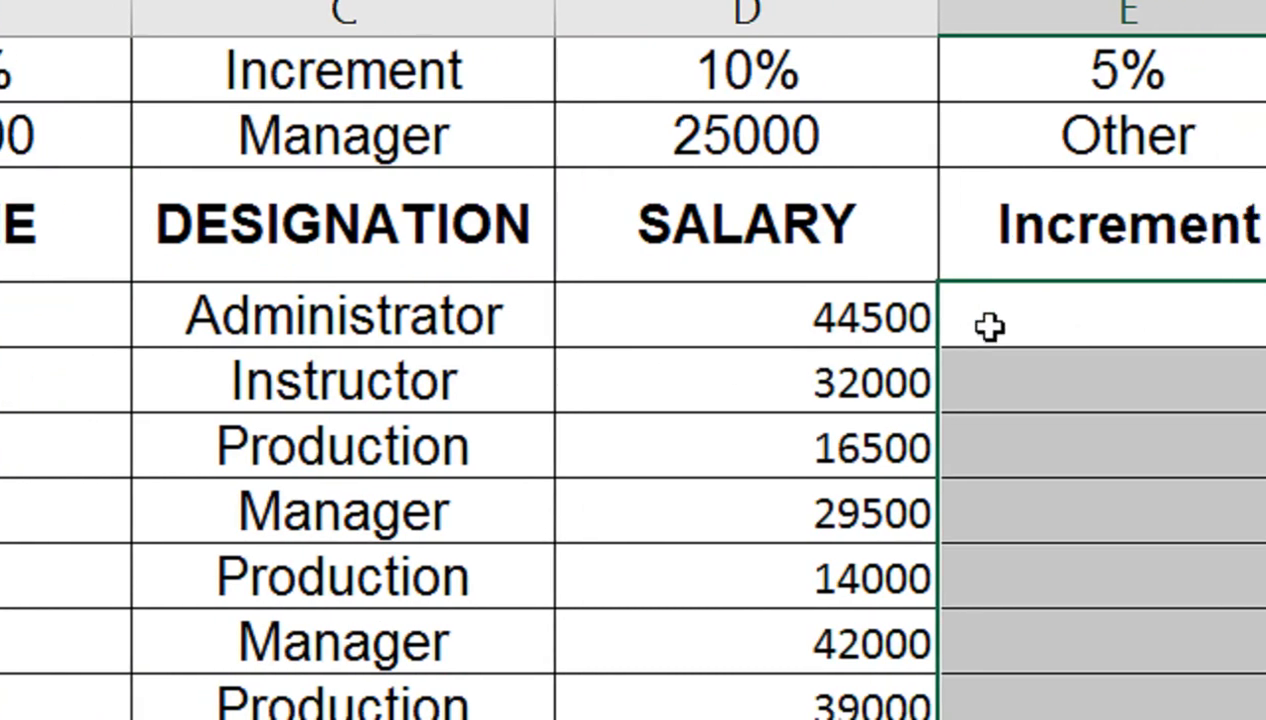
left_click(1045, 317)
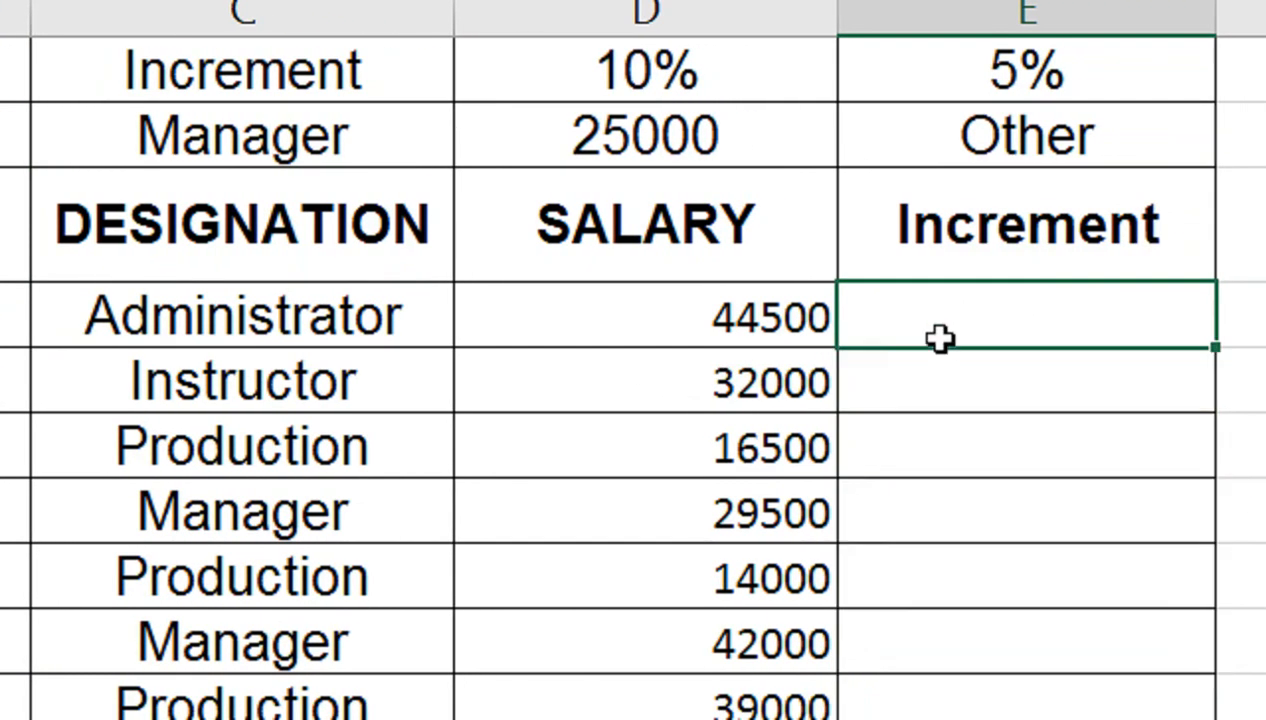
type("=io")
key("BackSpace")
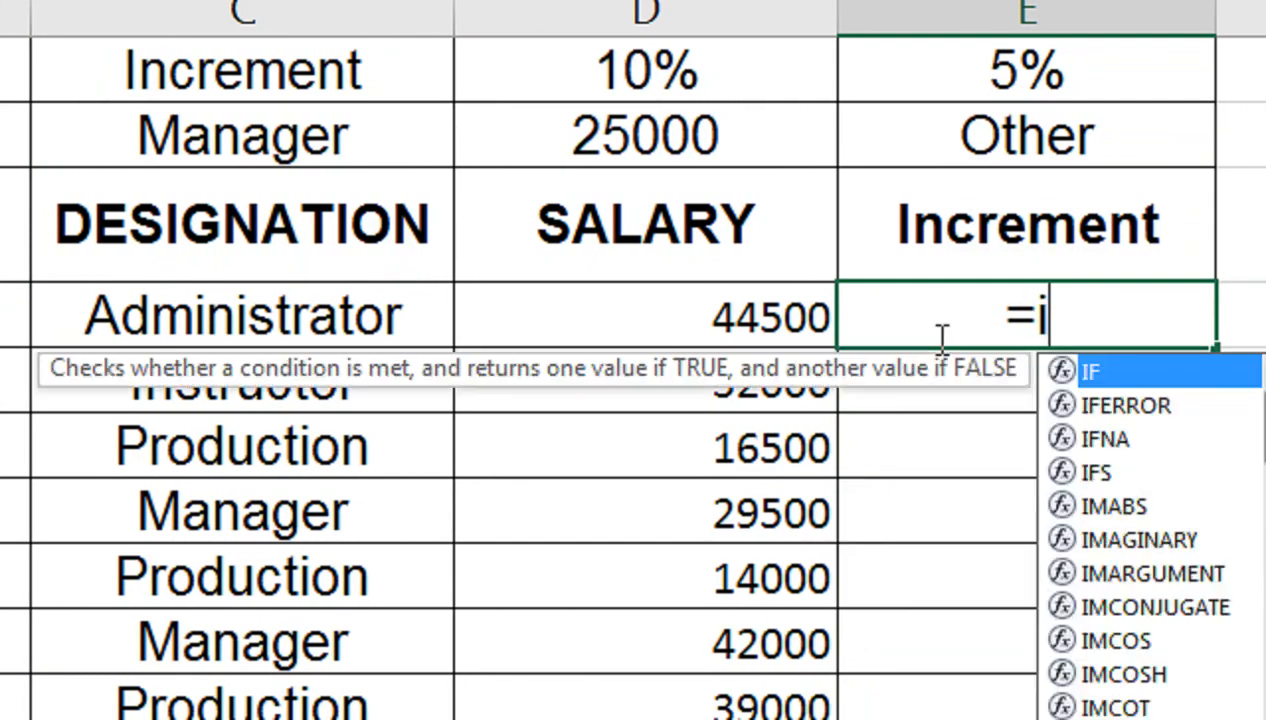
key("BackSpace")
type("if")
key("Tab")
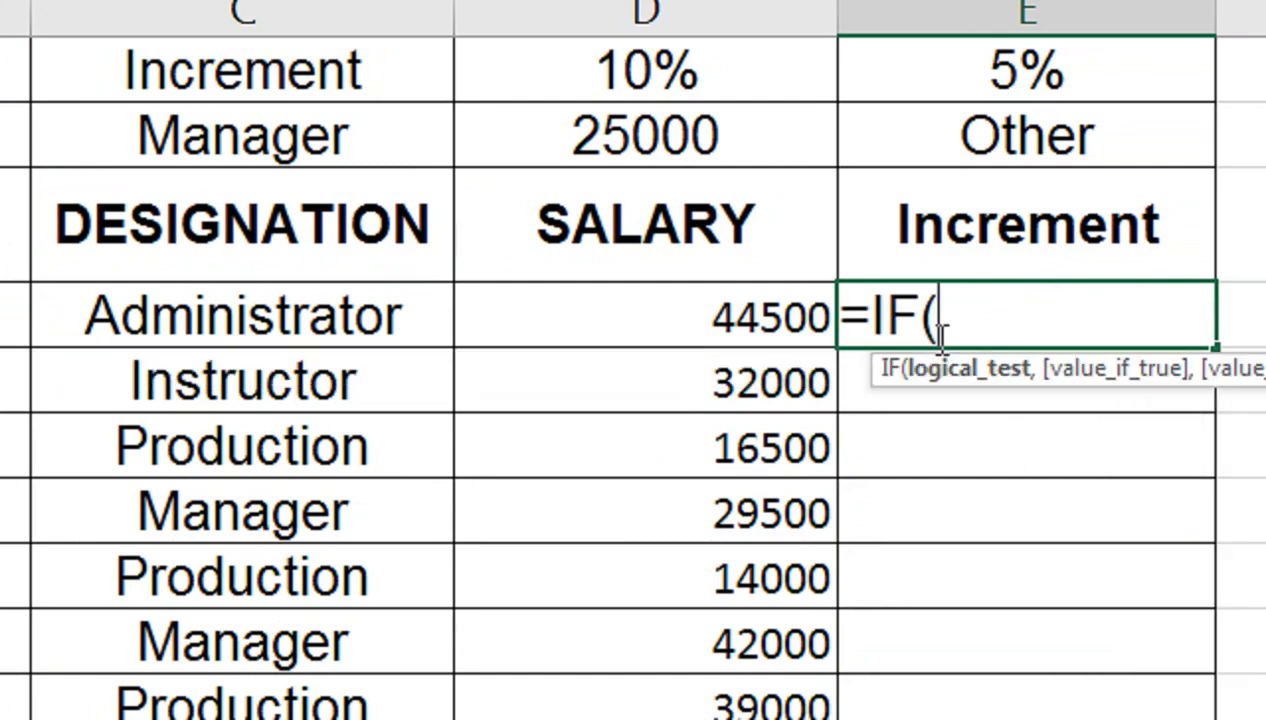
type("and")
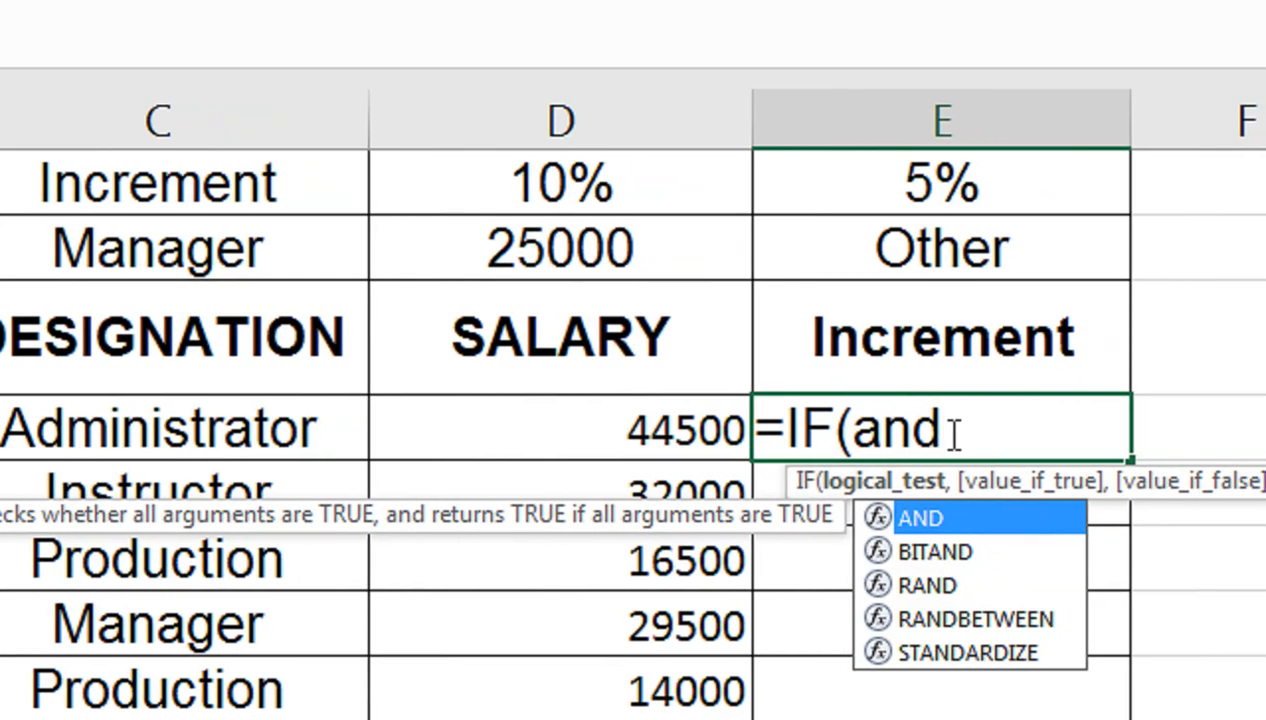
type("(")
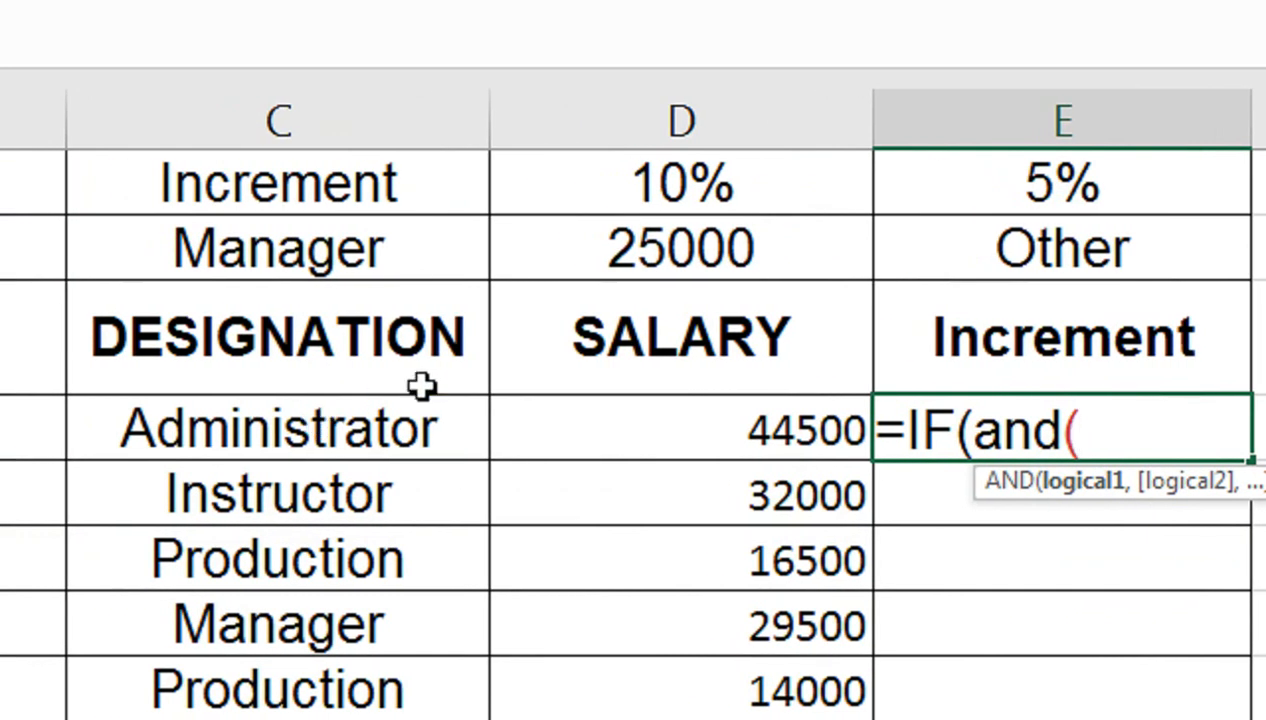
- Add C5="Production" as the first condition of the AND function
left_click(418, 430)
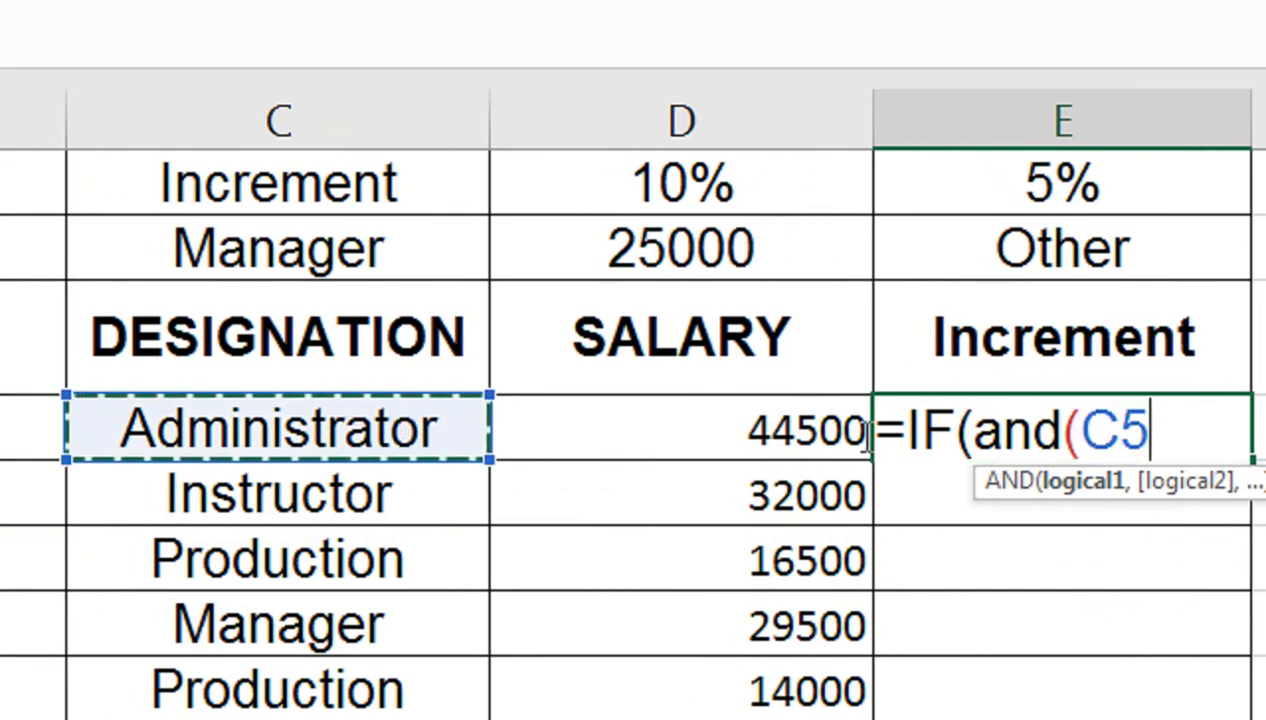
type("=")
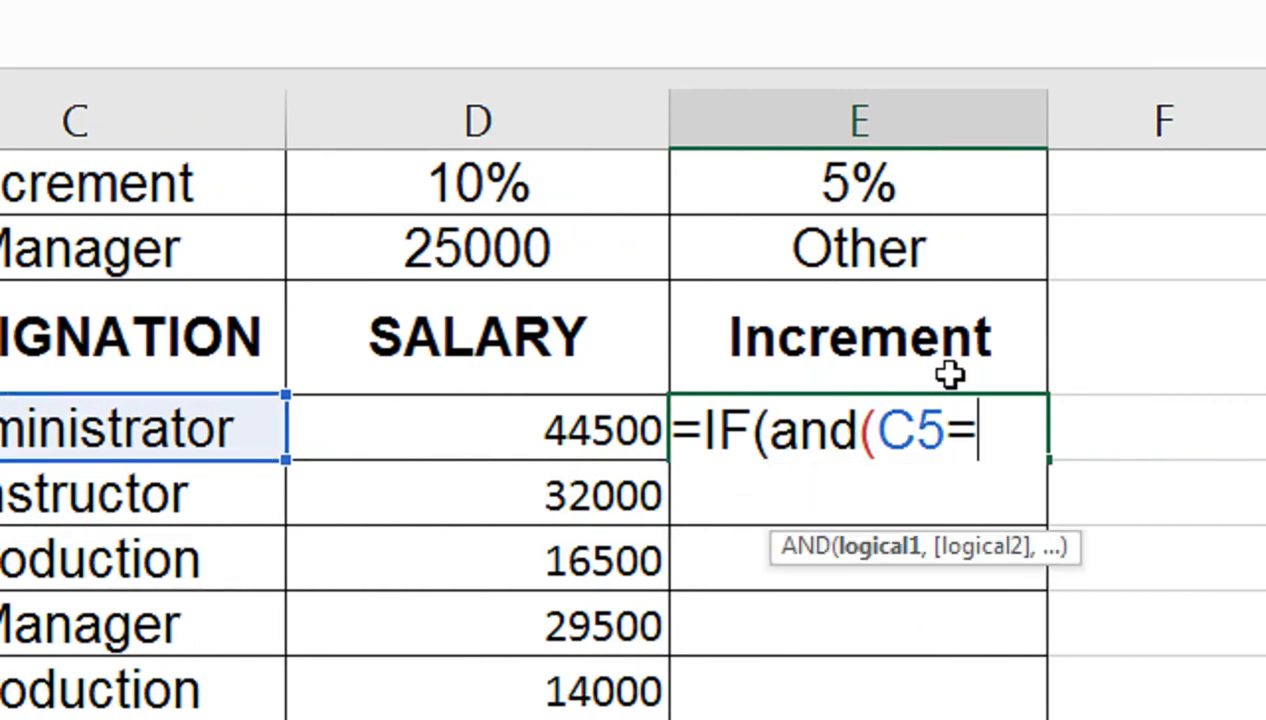
type("\"Production")
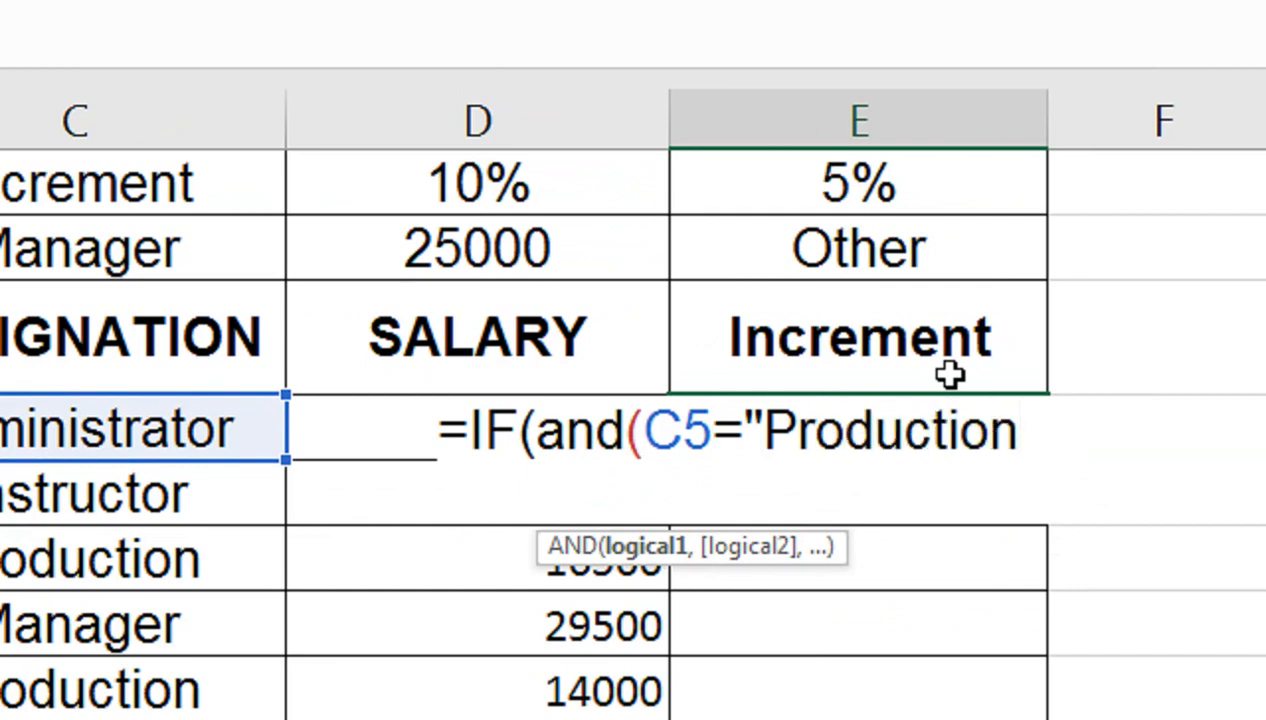
type("\"")
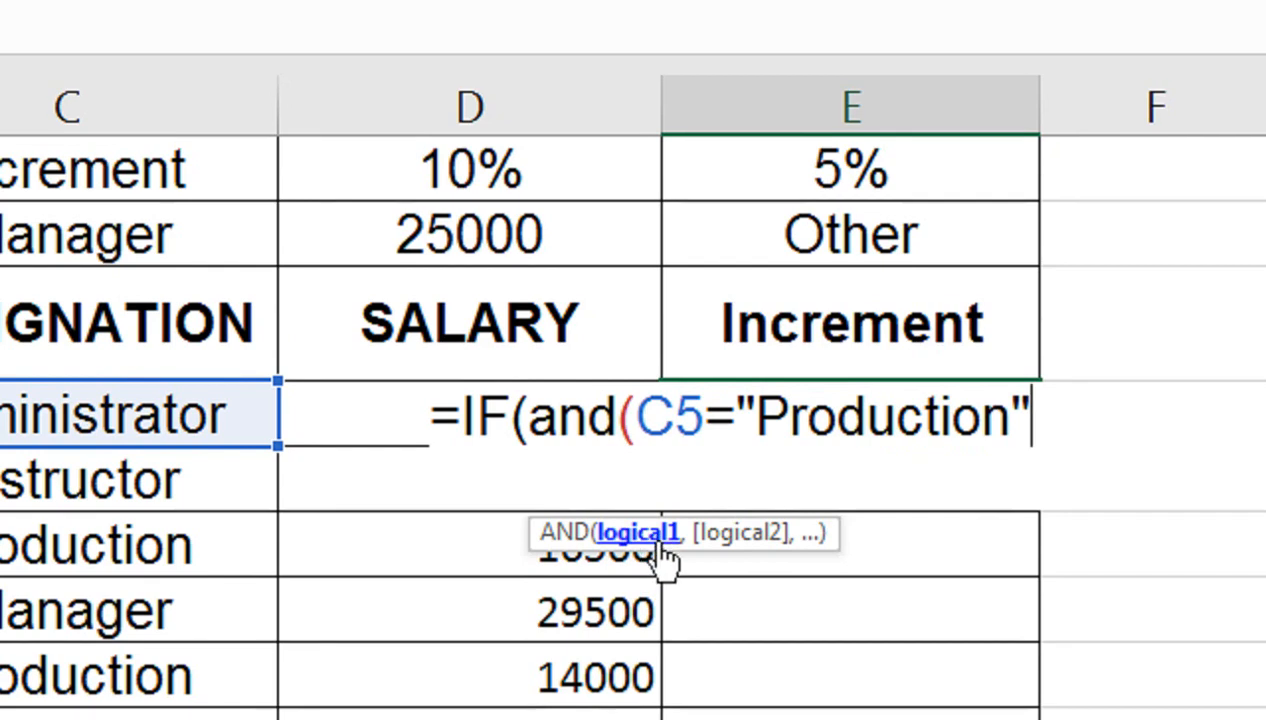
type(",")
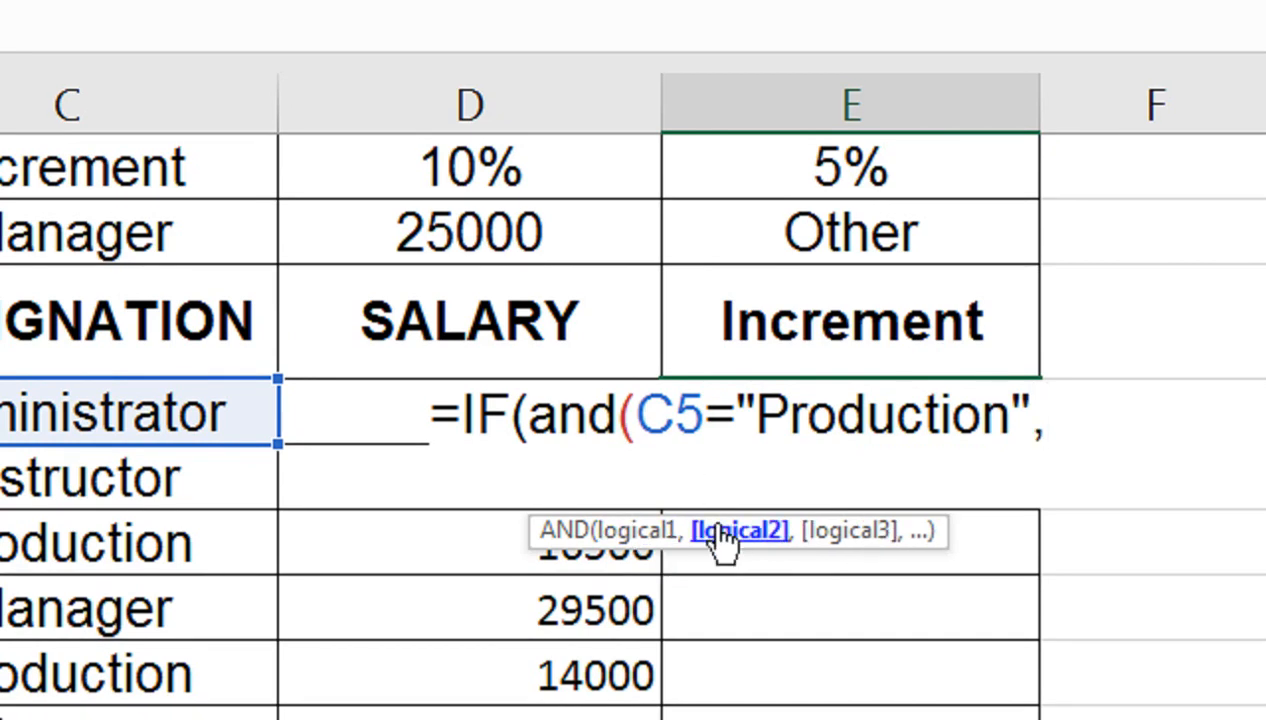
- Add D5>15000 as the second condition and close the AND function
left_click(408, 418)
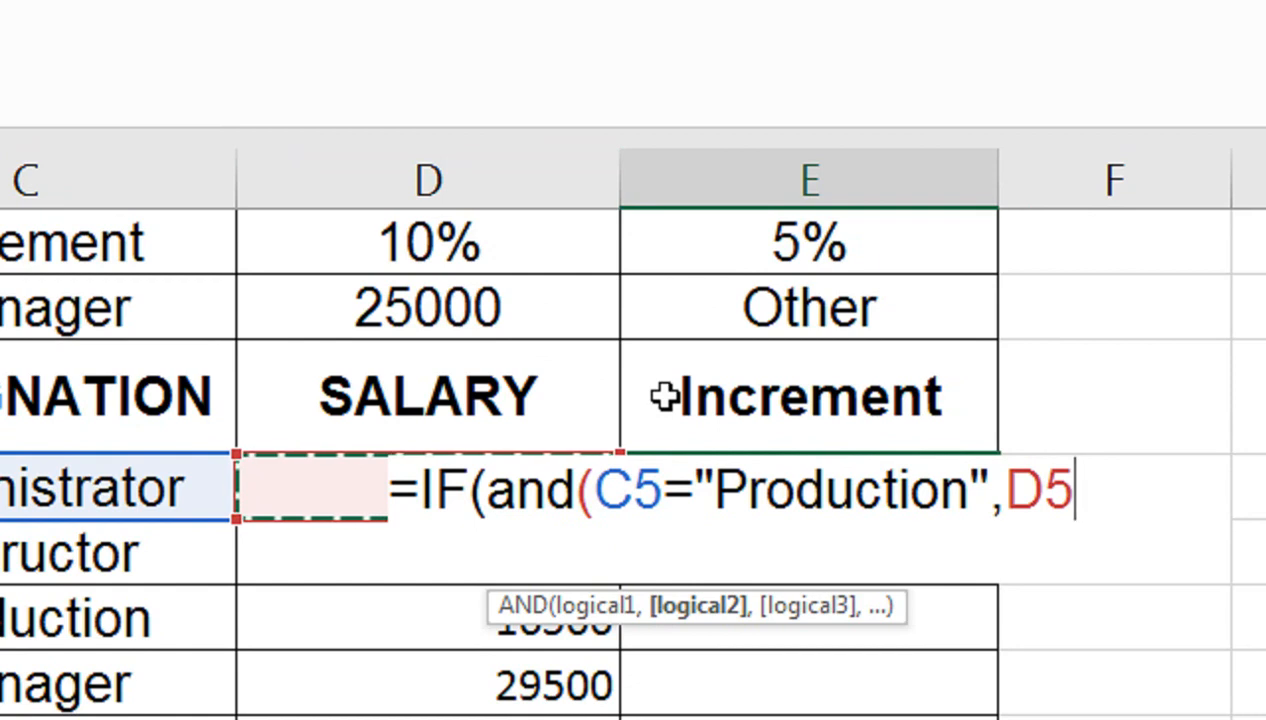
type(">")
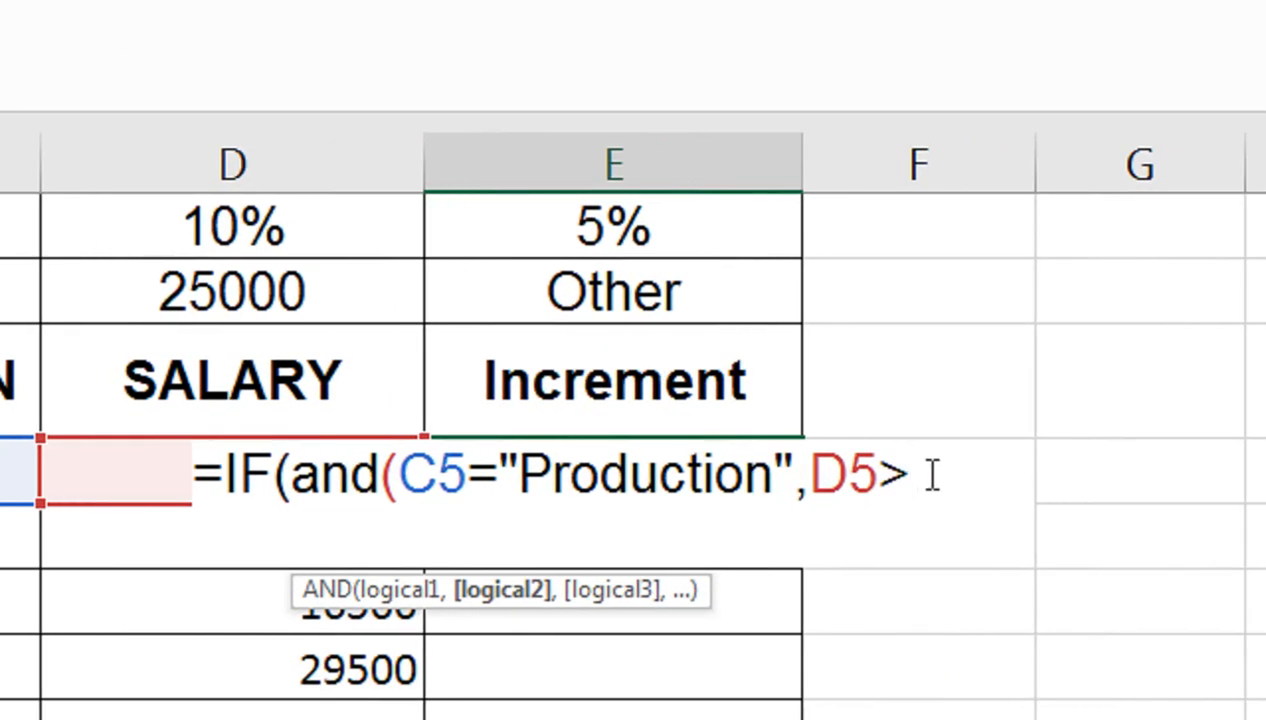
type("15000")
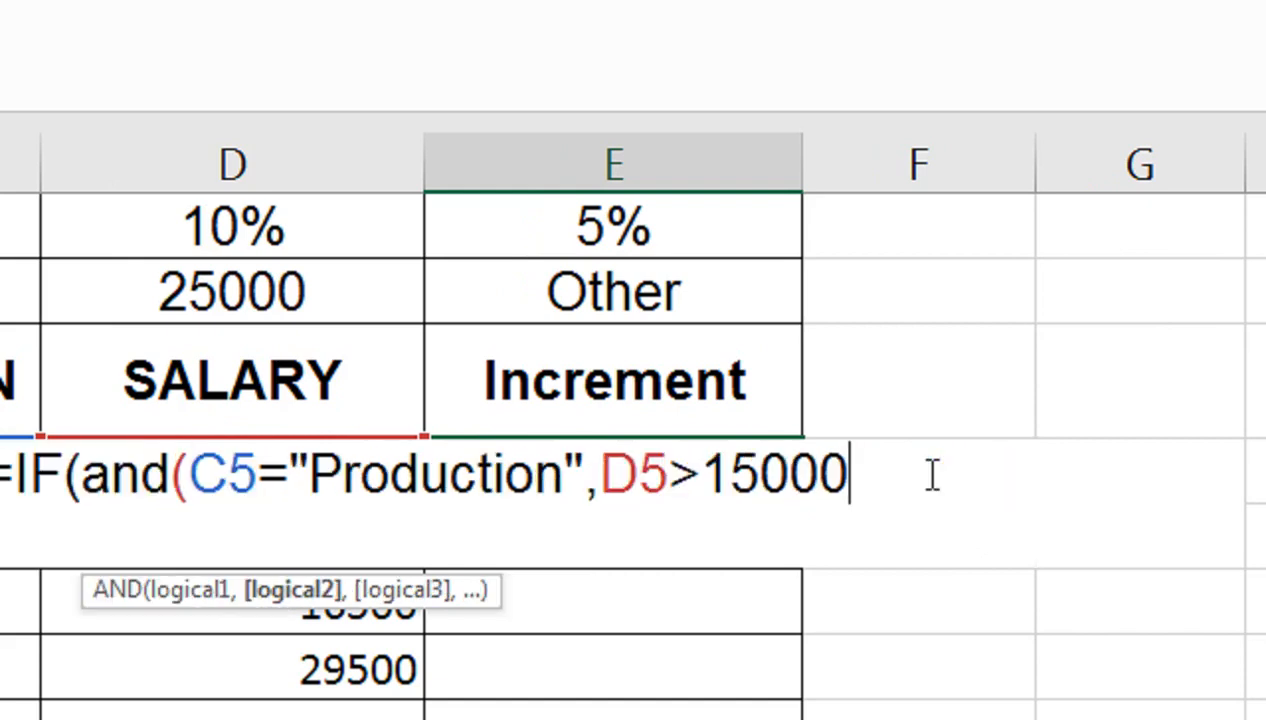
type(",")
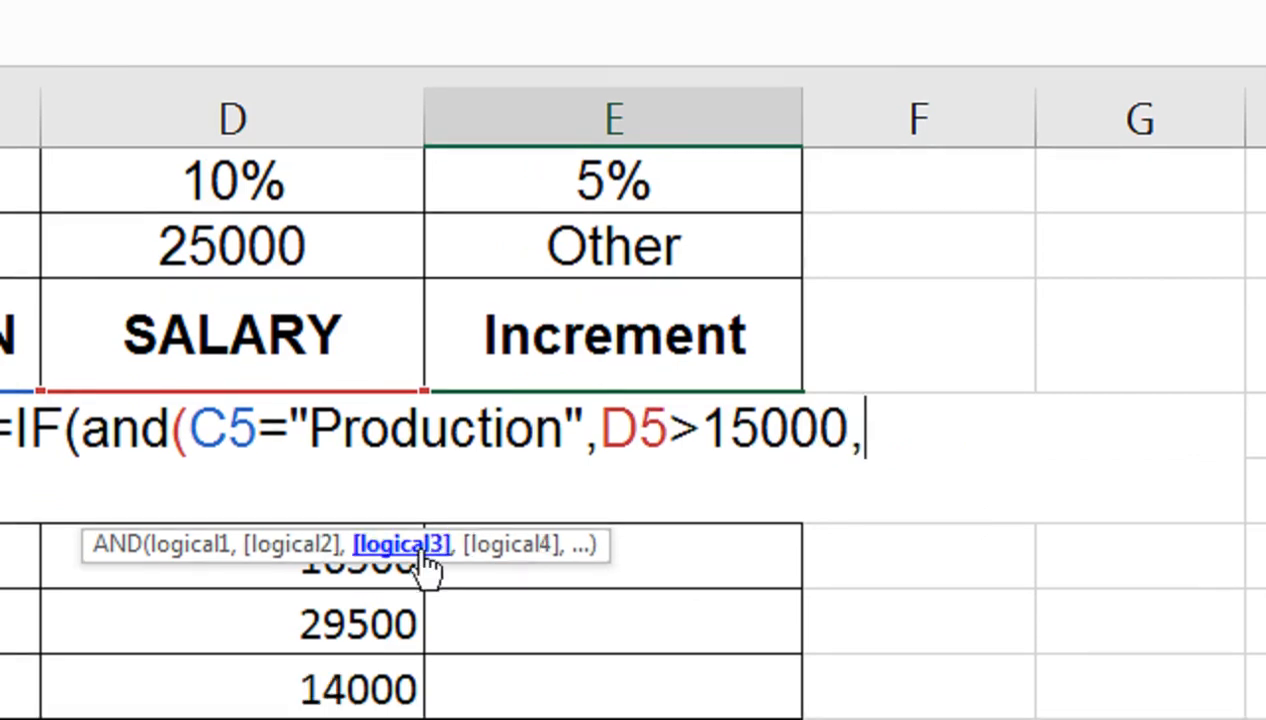
key("BackSpace")
type(")")
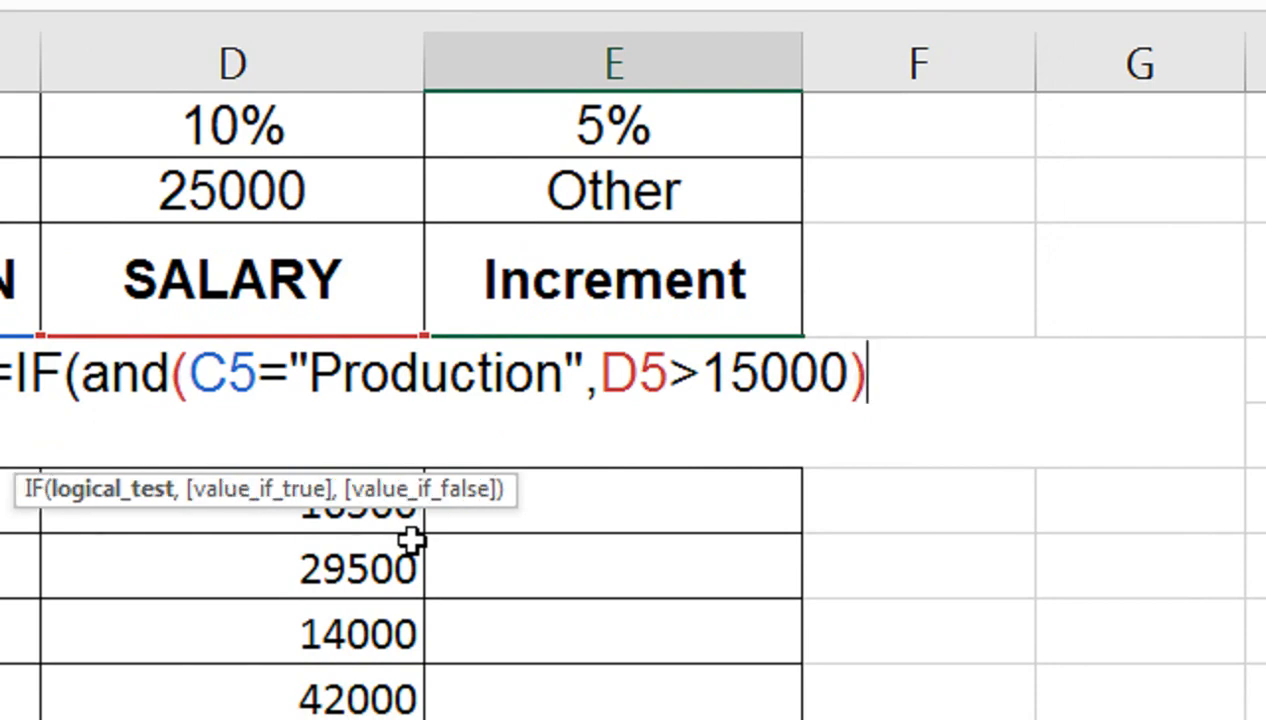
- Enter 10% as the value the IF function returns when the test is true
type(",")
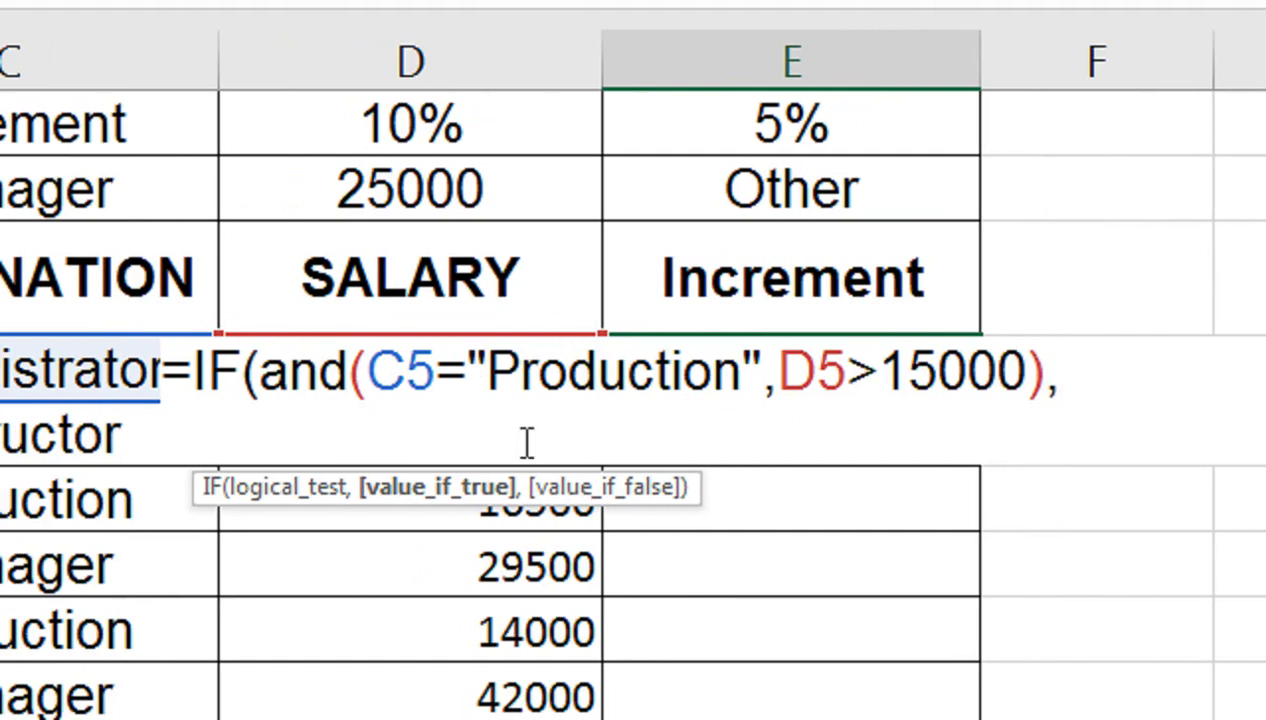
type("10%")
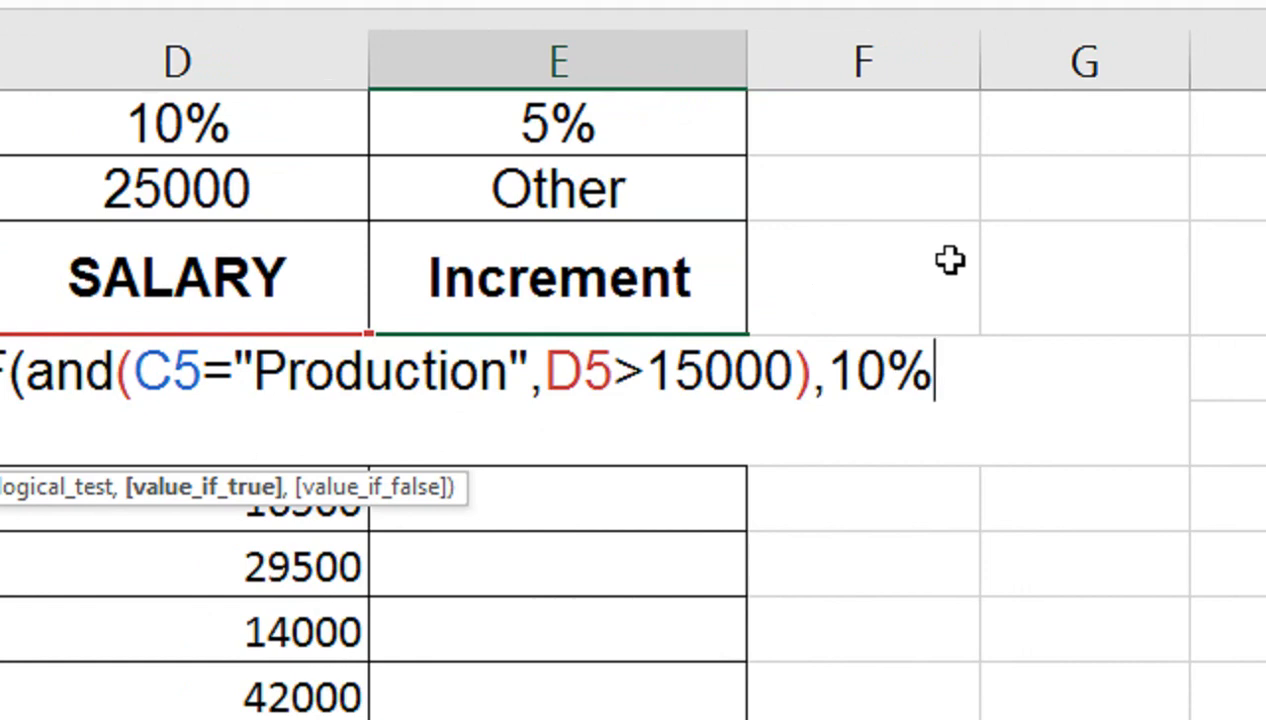
type(",")
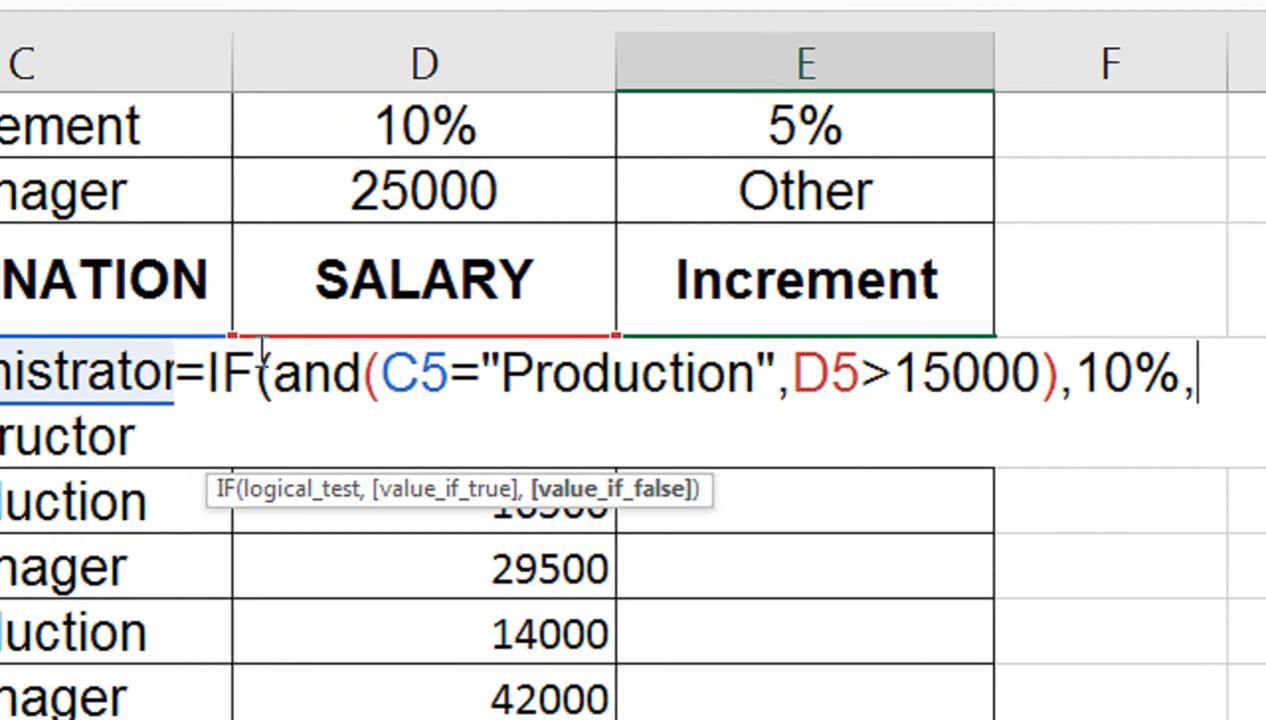
- Copy the formula text IF(and(C5="Production",D5>15000 without its closing parenthesis, and return the insertion point to the formula's end
left_click_drag(347, 381, 1176, 390)
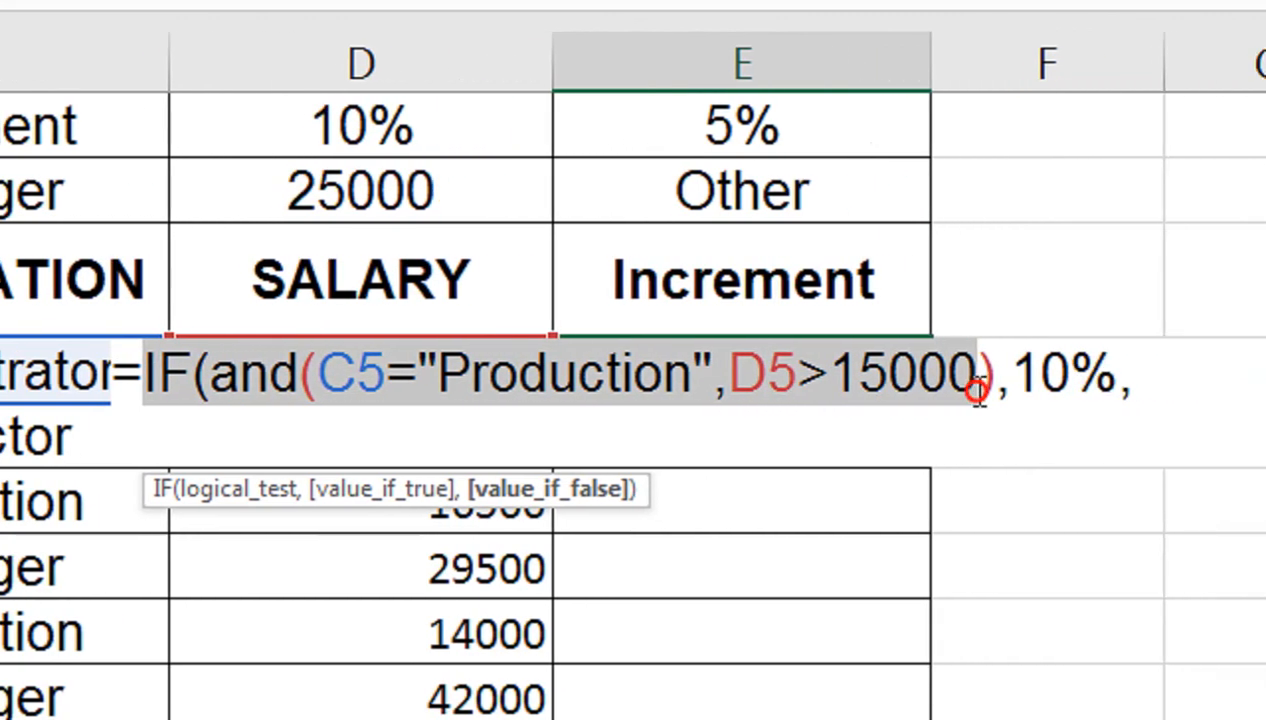
left_click_drag(977, 390, 940, 390)
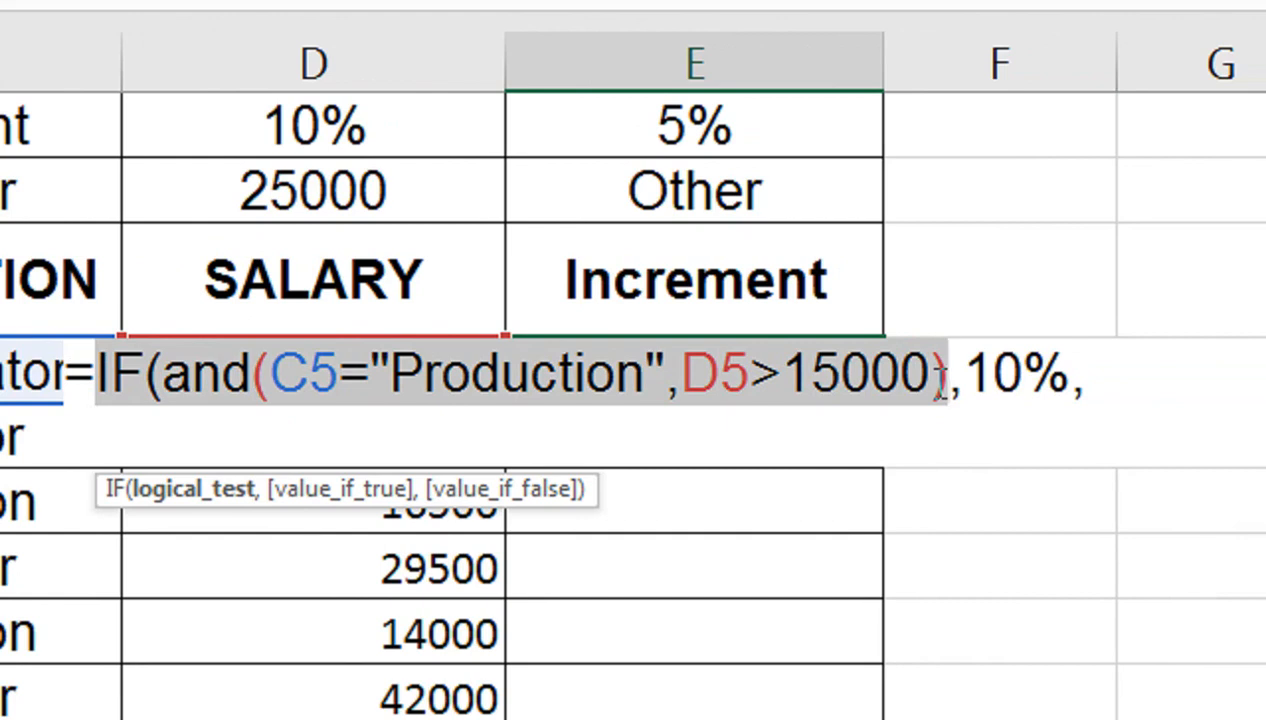
left_click_drag(930, 378, 158, 378)
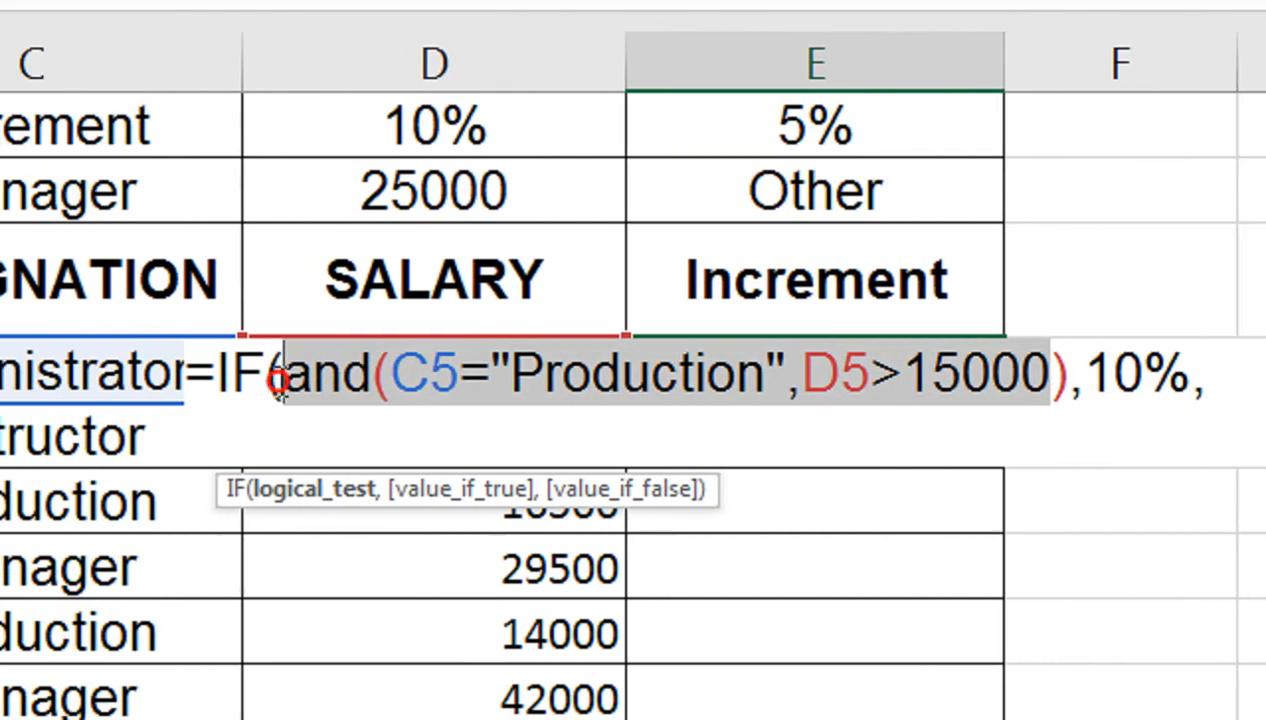
left_click_drag(278, 378, 216, 390)
key("ctrl+c")
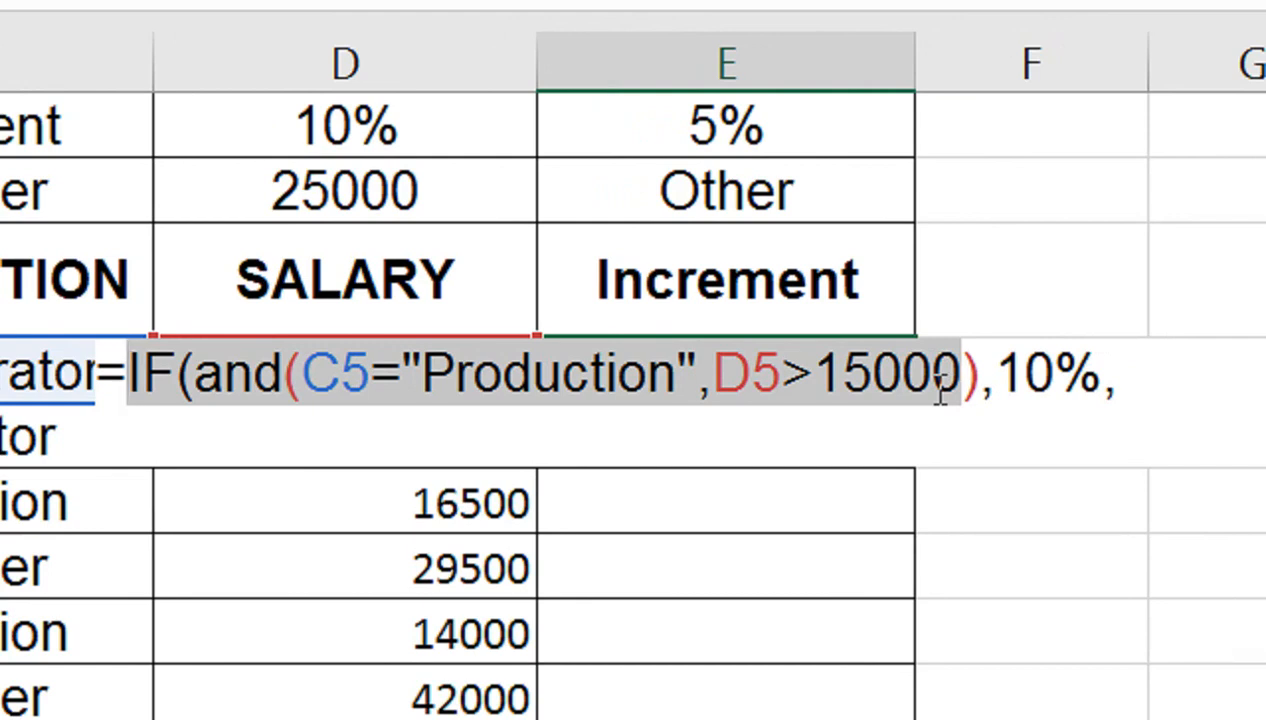
left_click(1115, 380)
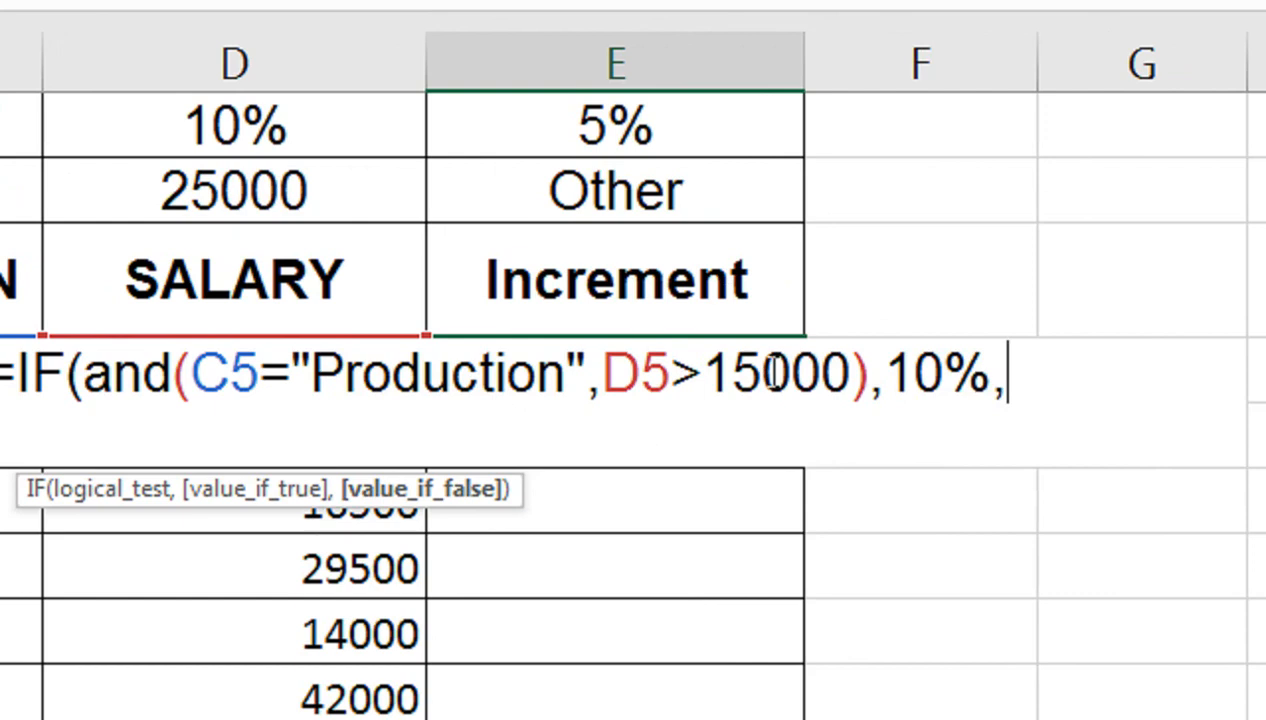
type("5&")
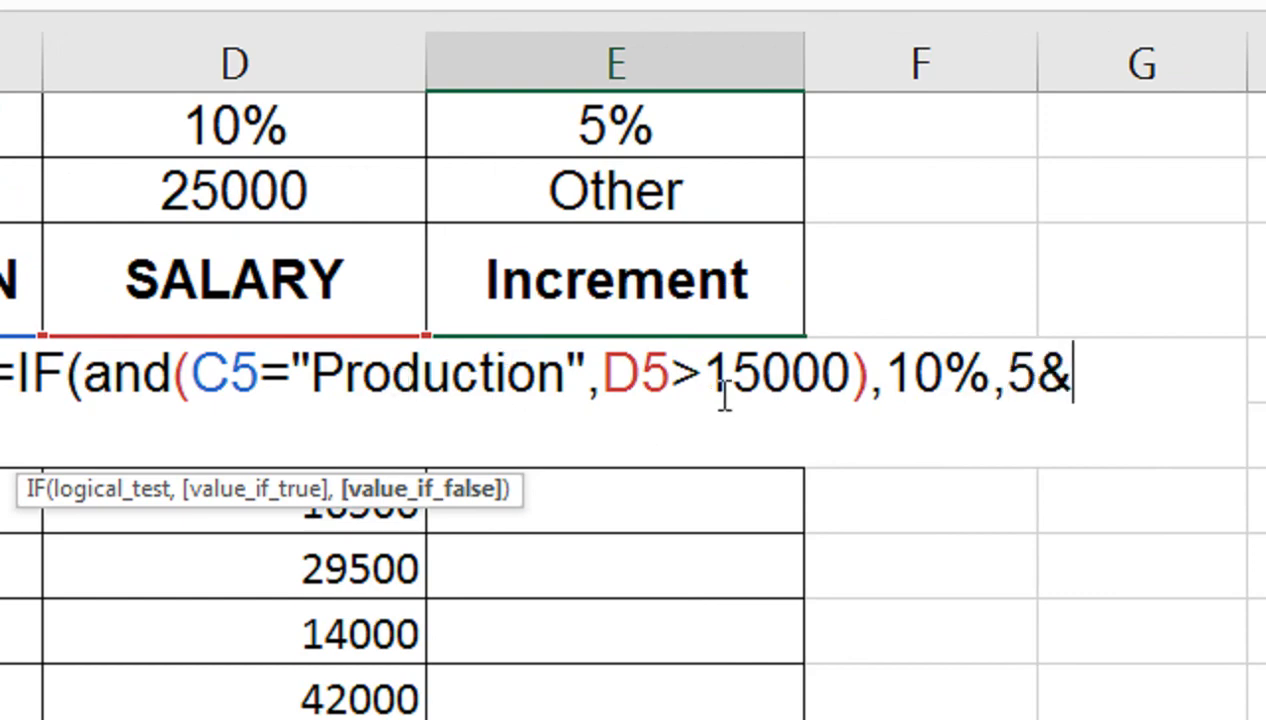
key("BackSpace")
type("%")
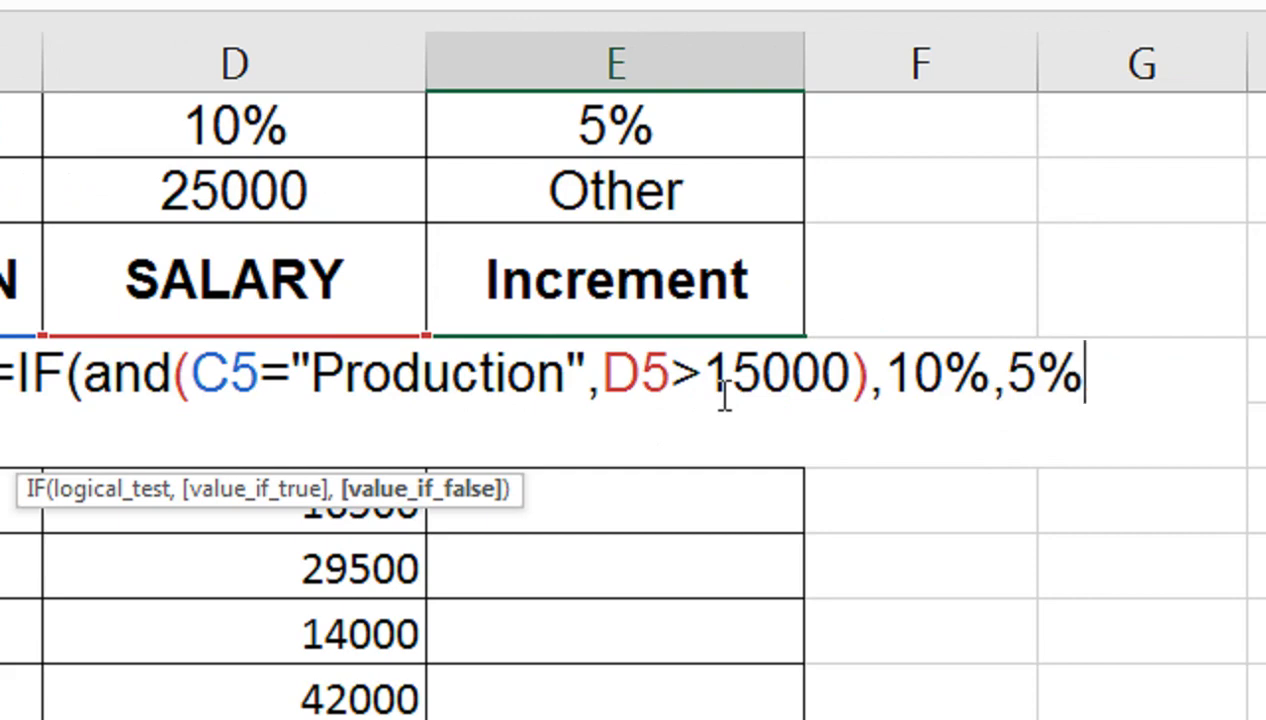
type(")]]")
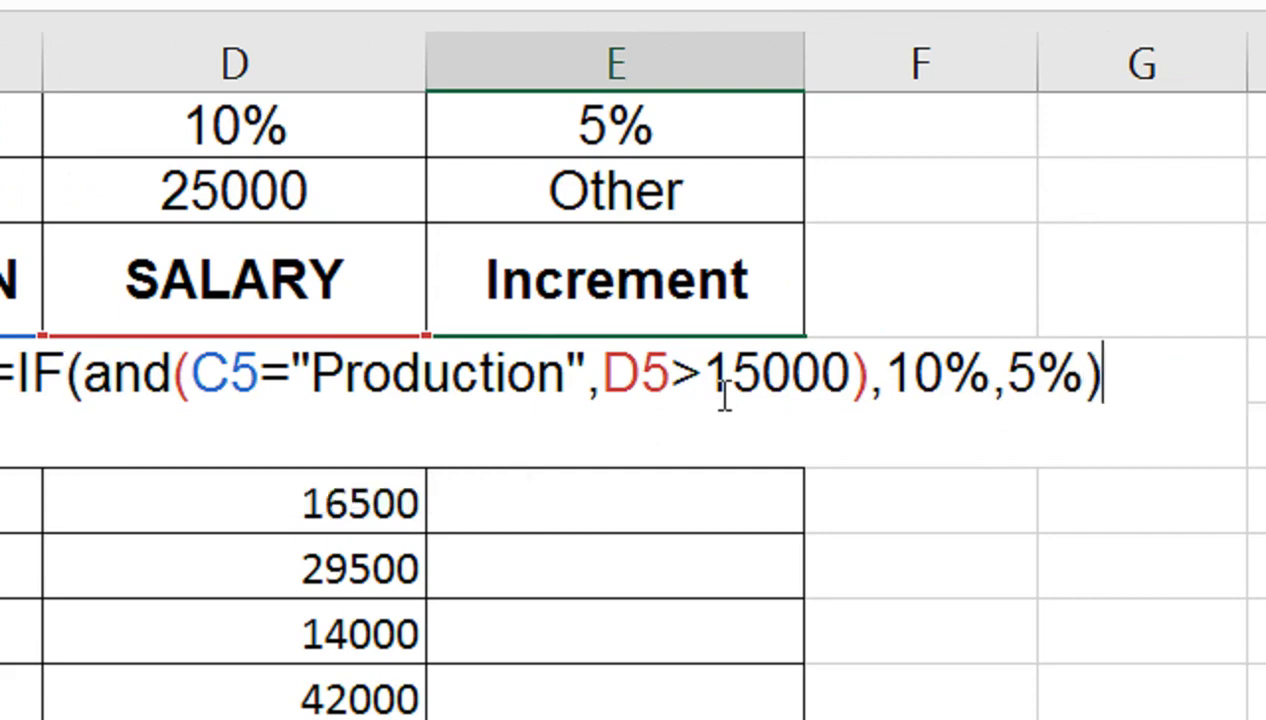
key("BackSpace")
key("BackSpace")
key("BackSpace")
key("BackSpace")
key("BackSpace")
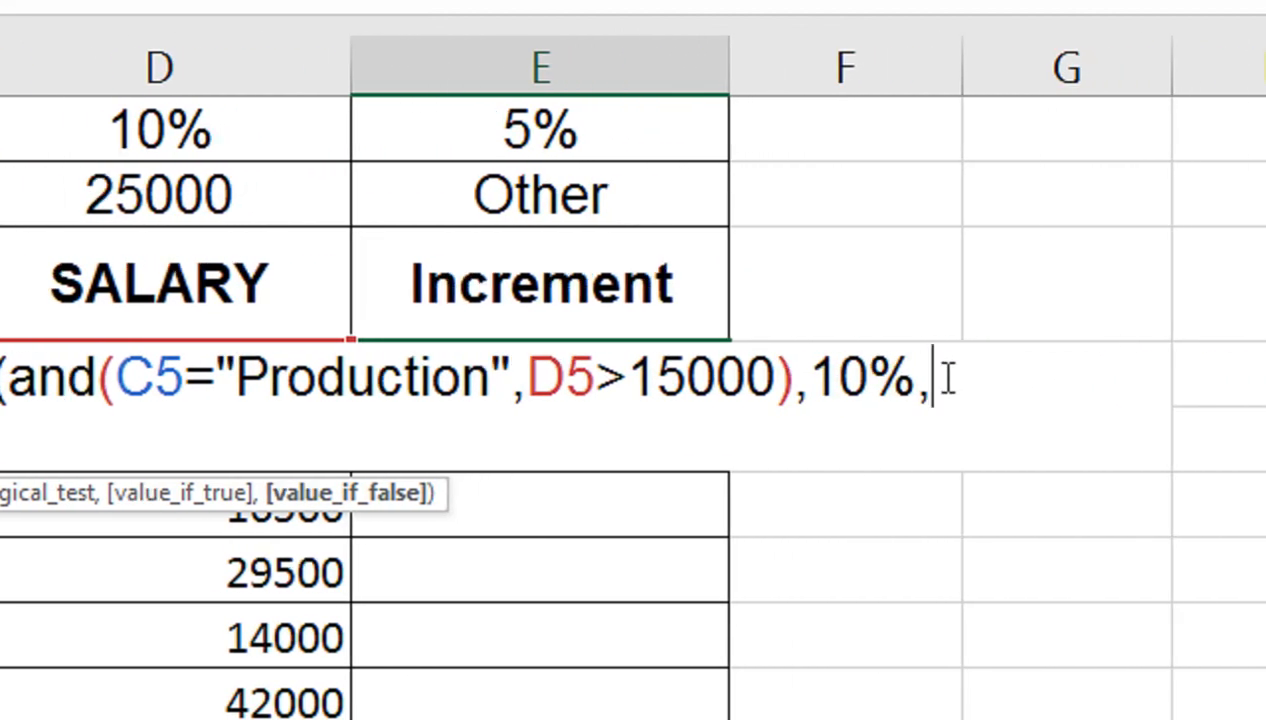
- Paste the copied IF and AND text as the value-if-false argument, changing its designation to "Manager" and its salary threshold to 25000
key("ctrl+v")
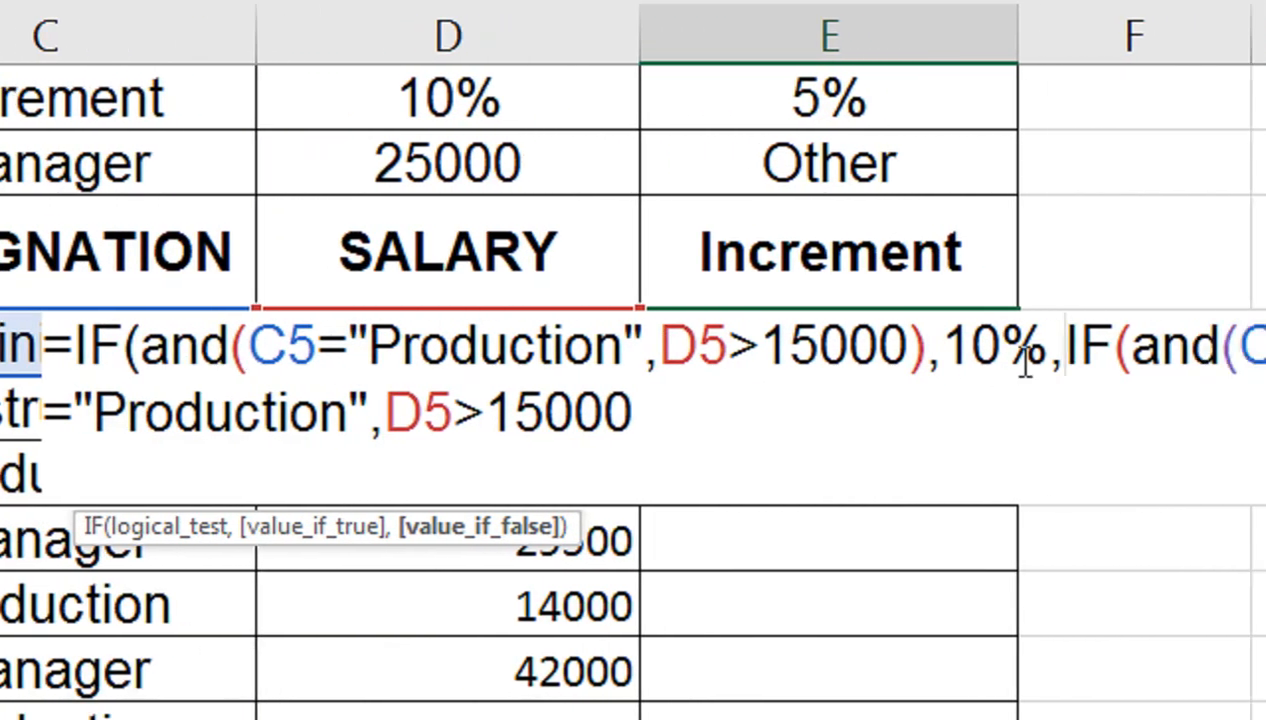
left_click(953, 348)
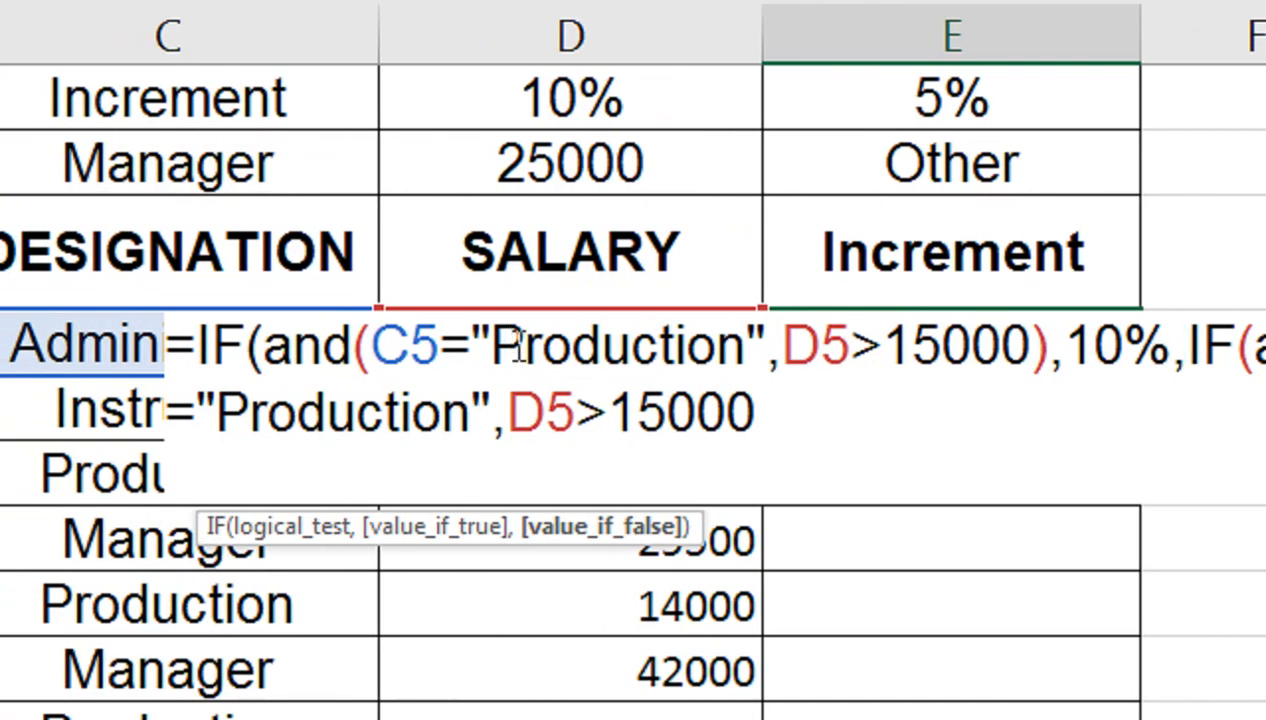
left_click_drag(471, 416, 246, 420)
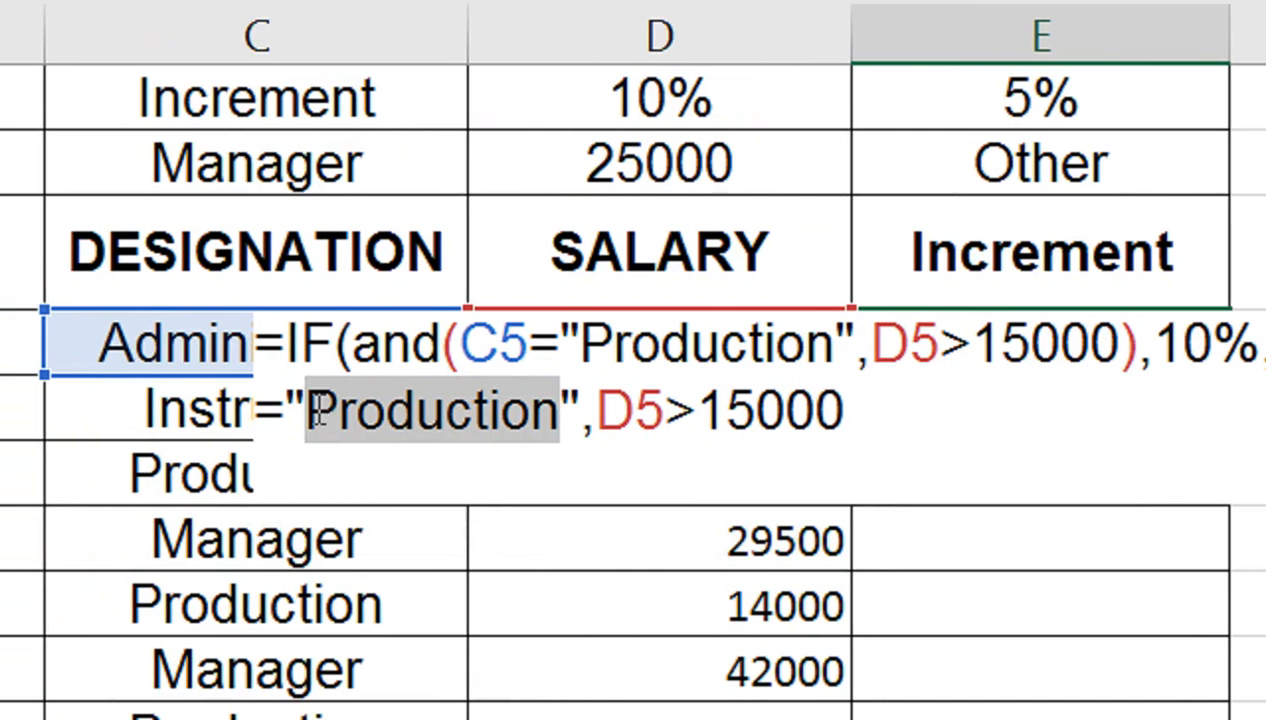
type("Manager")
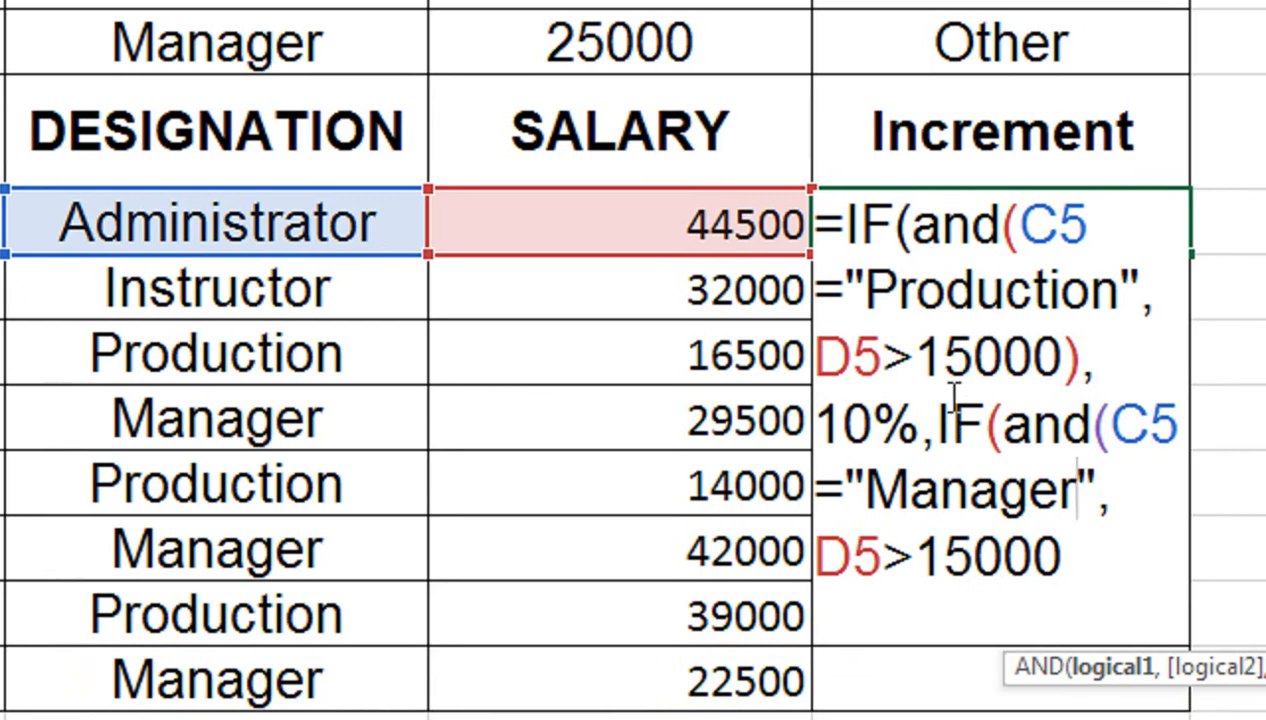
left_click_drag(940, 555, 918, 555)
type("2")
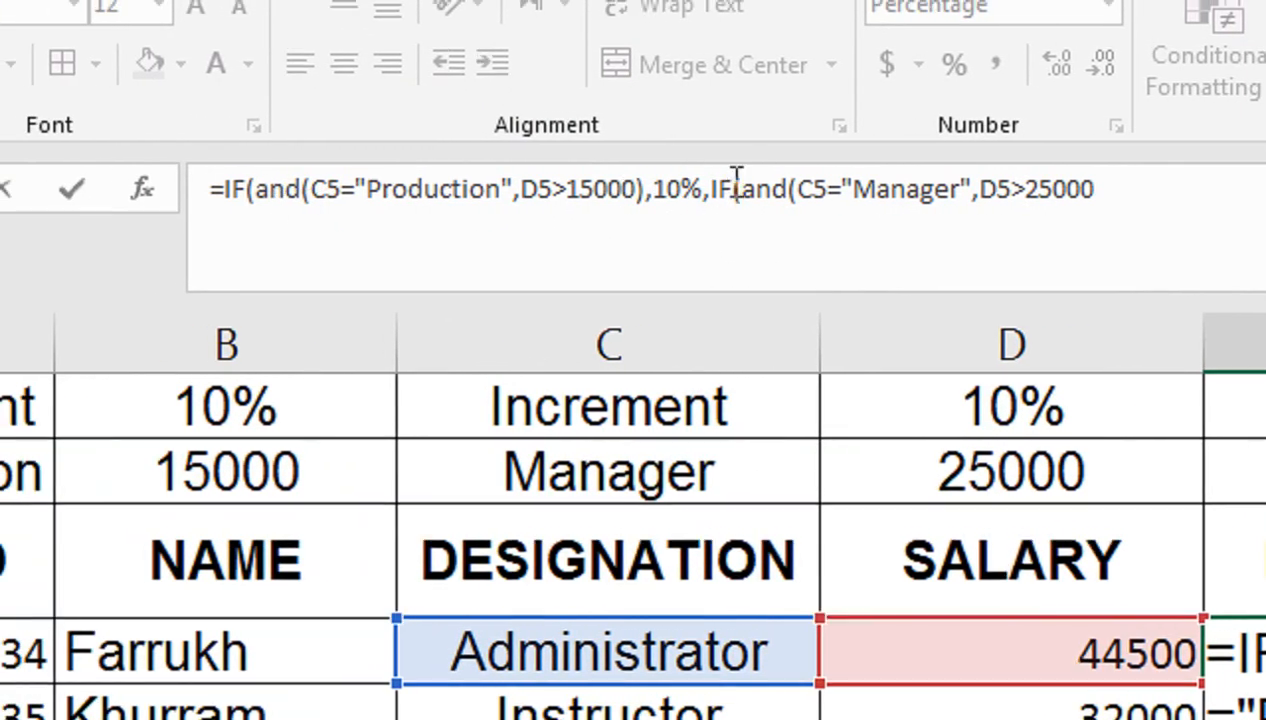
left_click(716, 197)
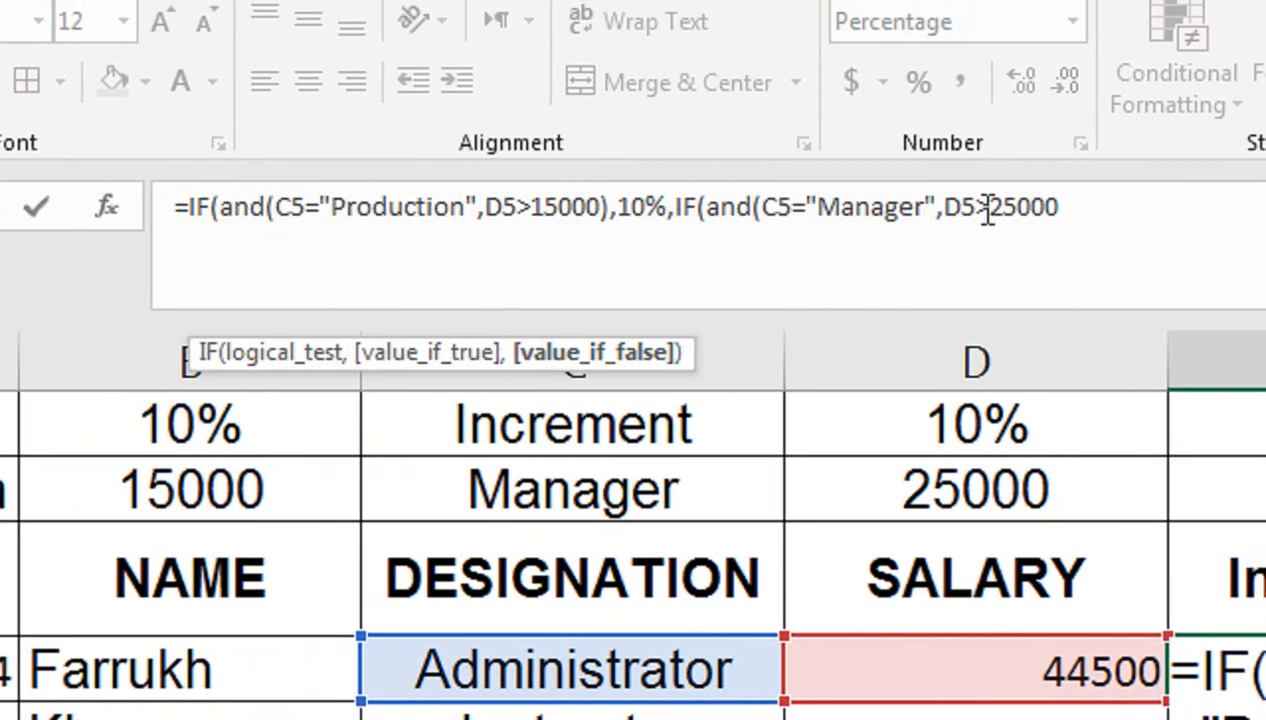
left_click(1080, 211)
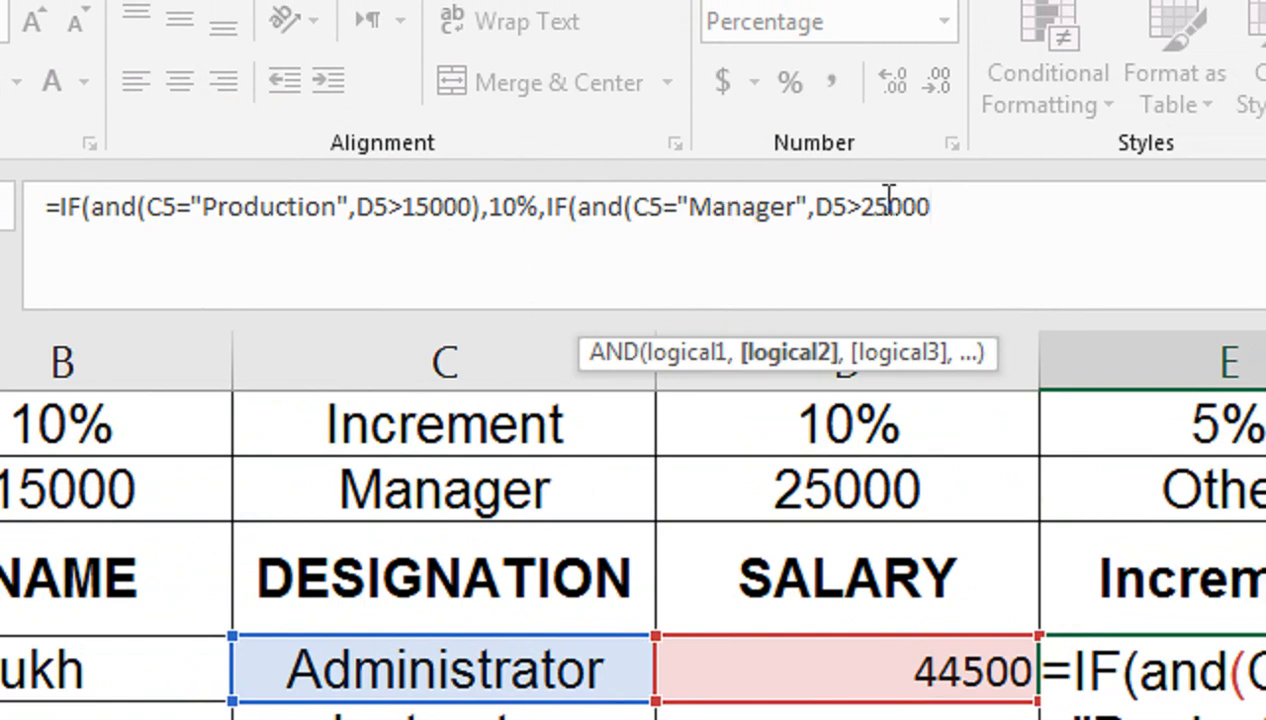
- Close the Manager AND test after D5>25000, then return 10% if true and 5% if false
type(")")
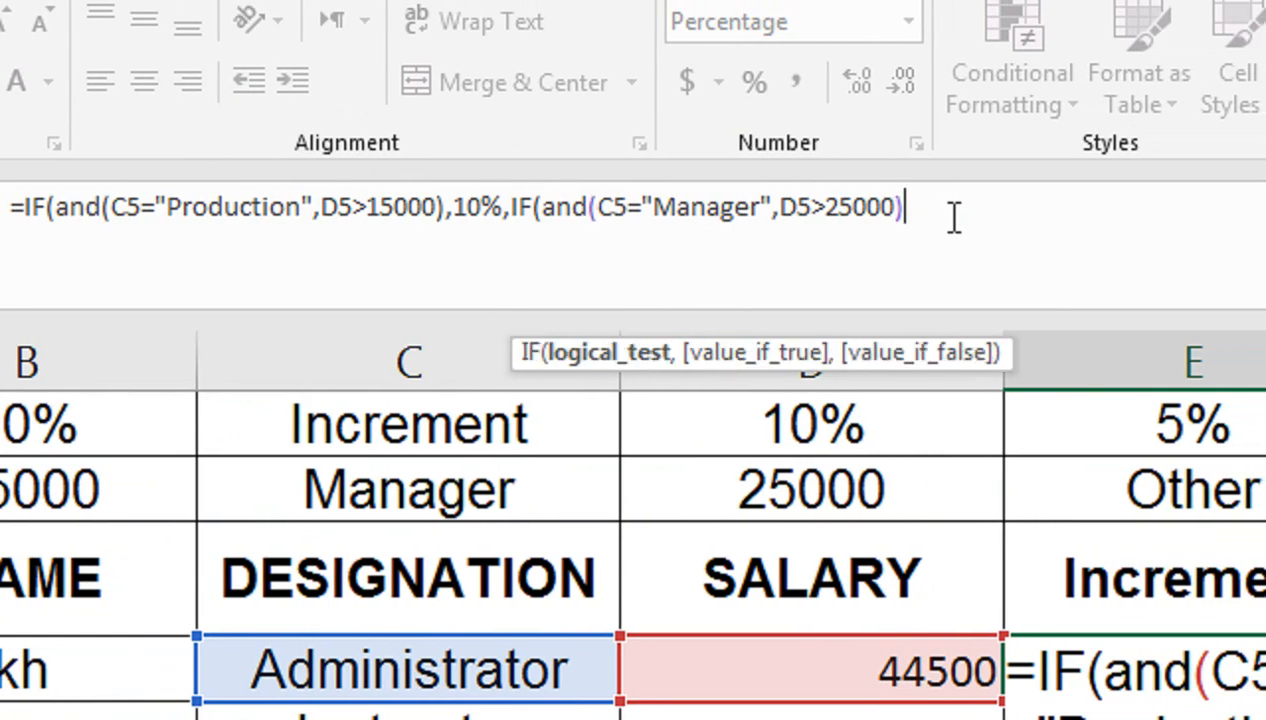
type(",10%")
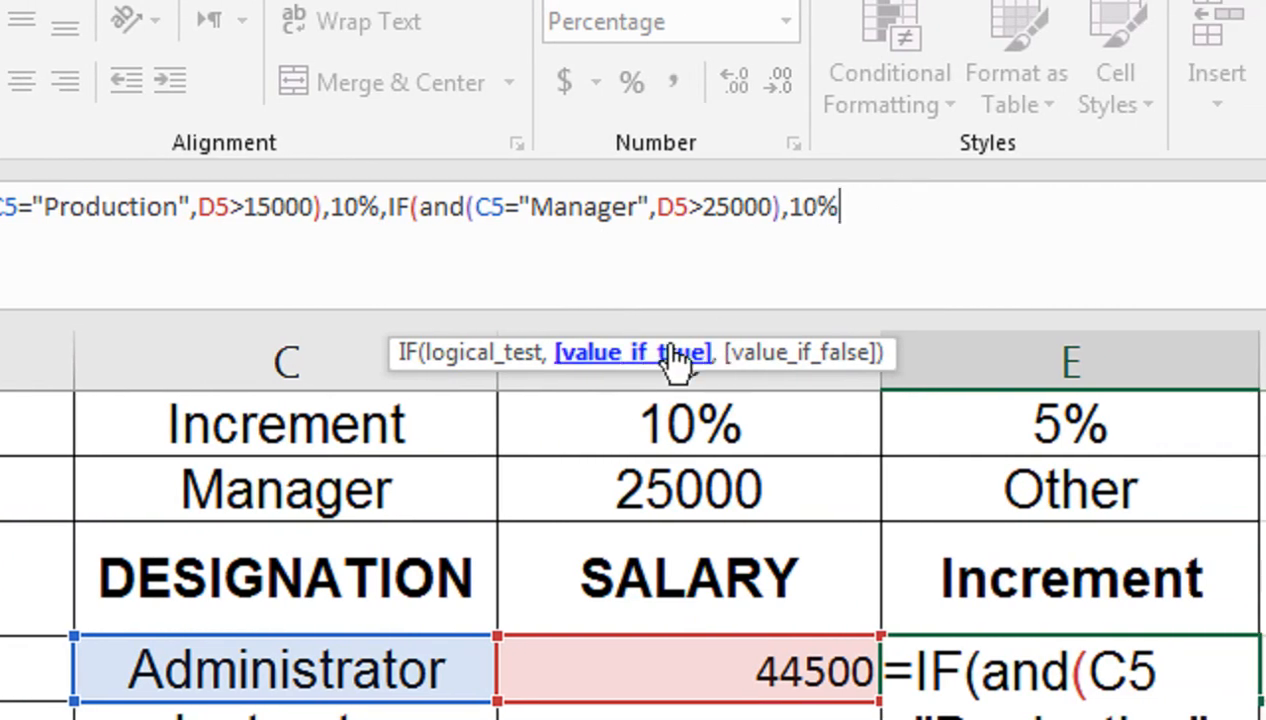
type(",")
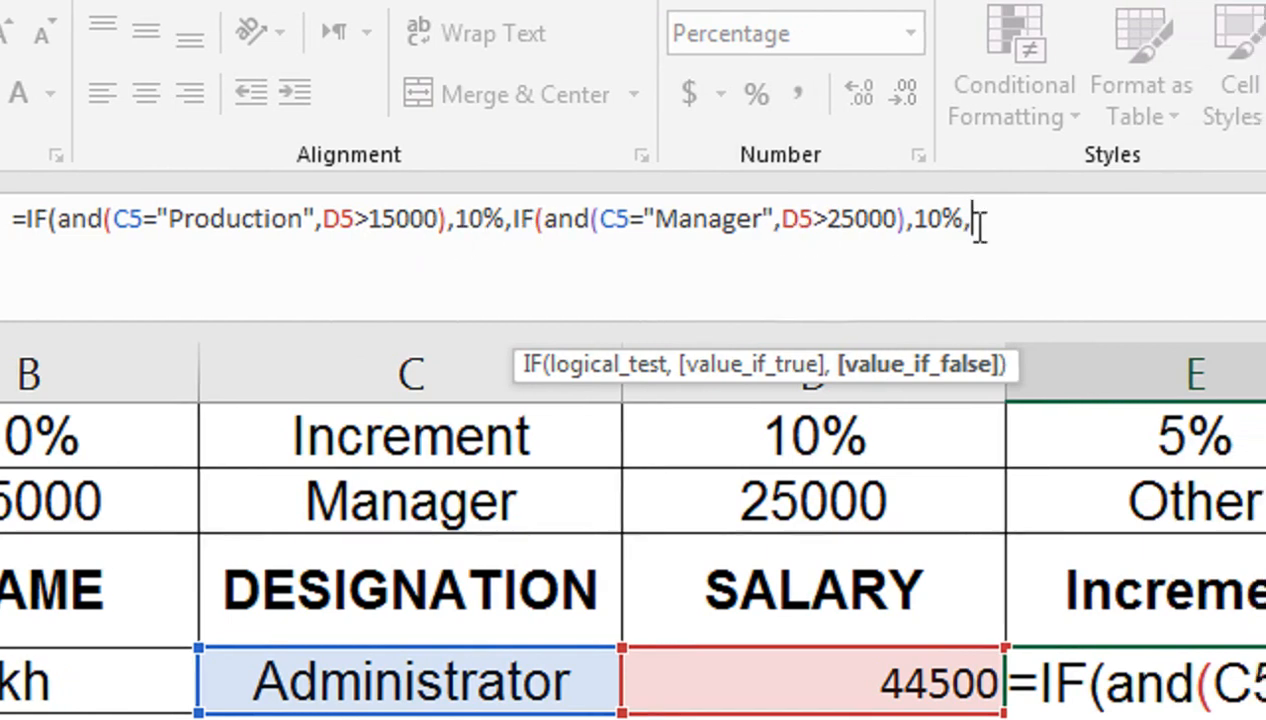
type("5")
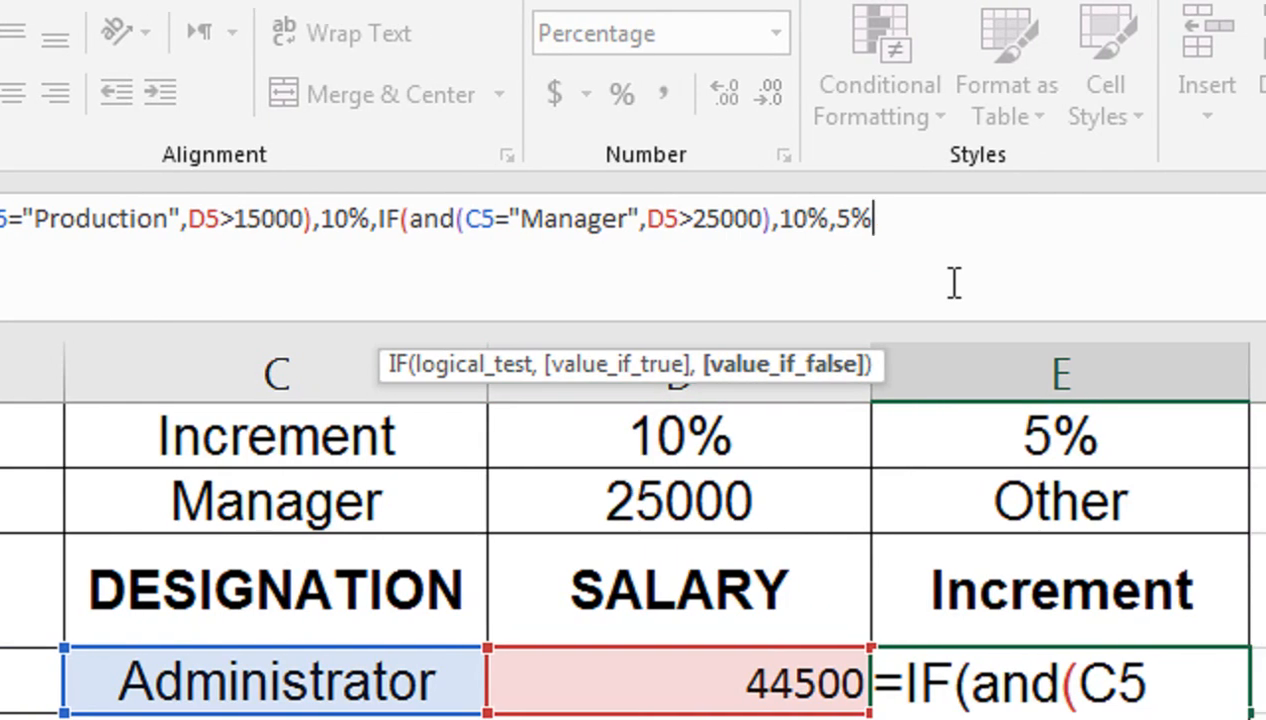
- Close both IF functions, enter the formula in E5 and fill it down through E12
type(")")
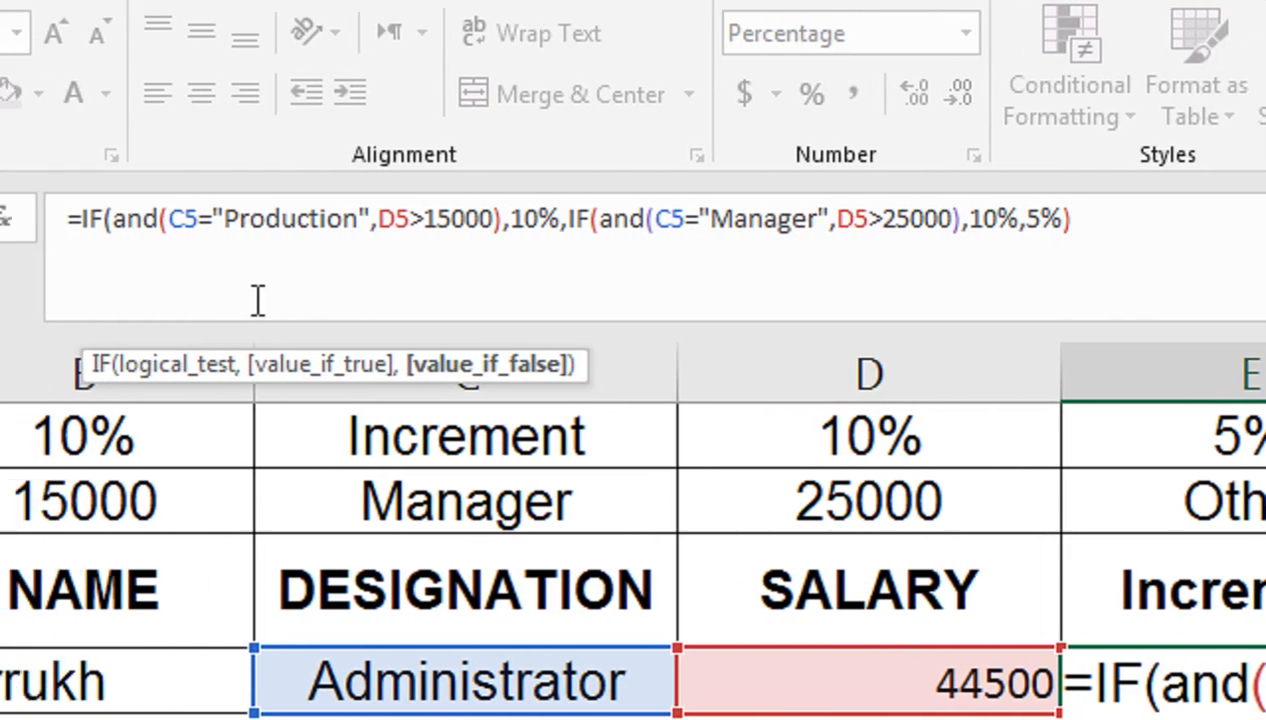
type(")")
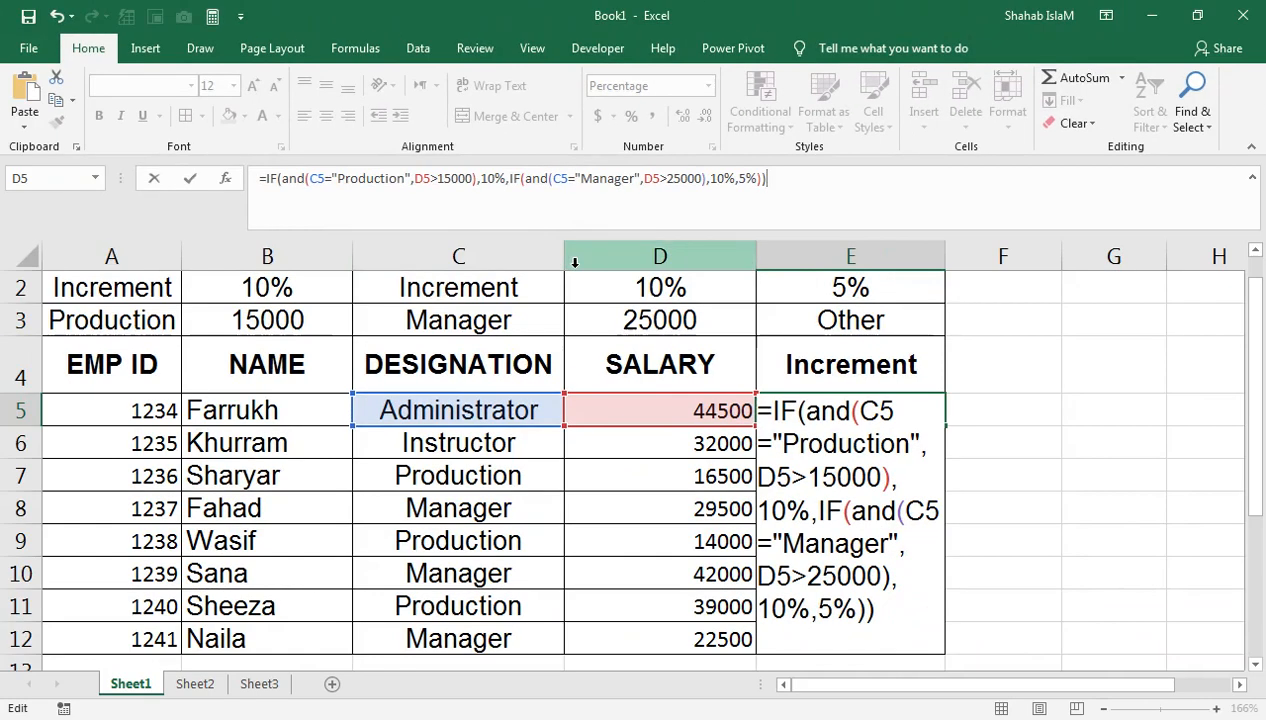
key("Return")
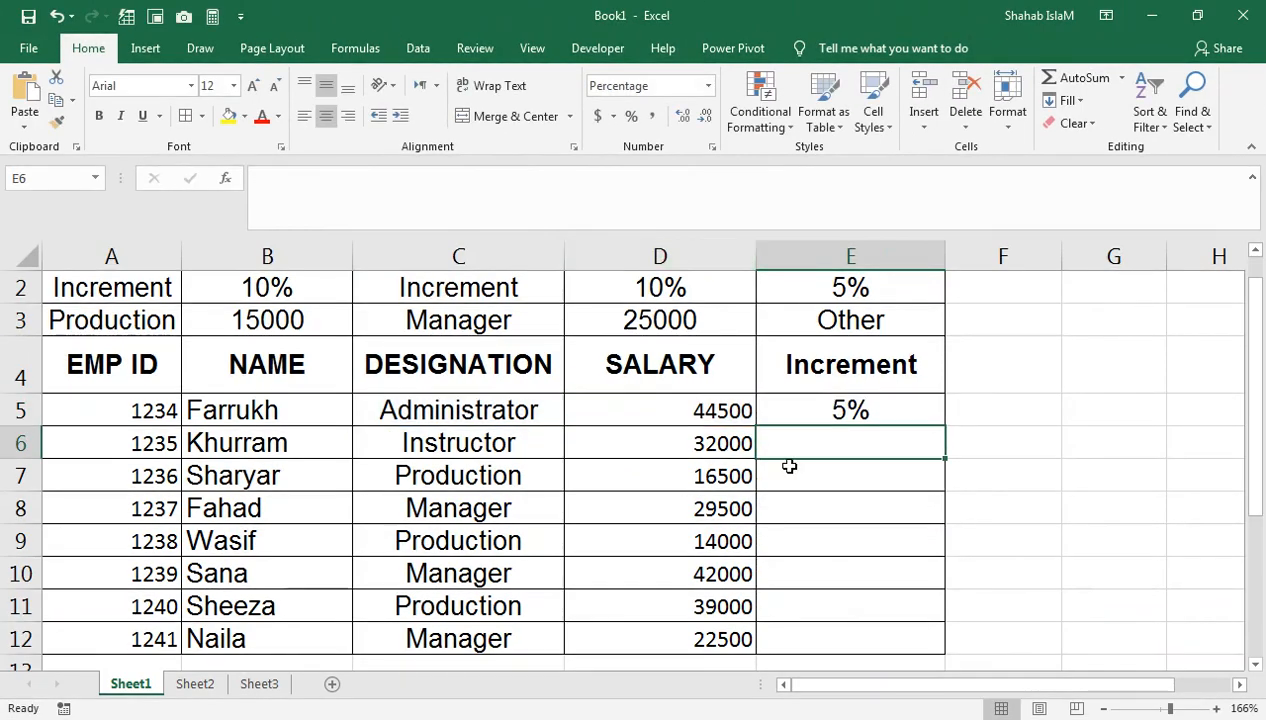
left_click(822, 406)
left_click_drag(947, 424, 948, 656)
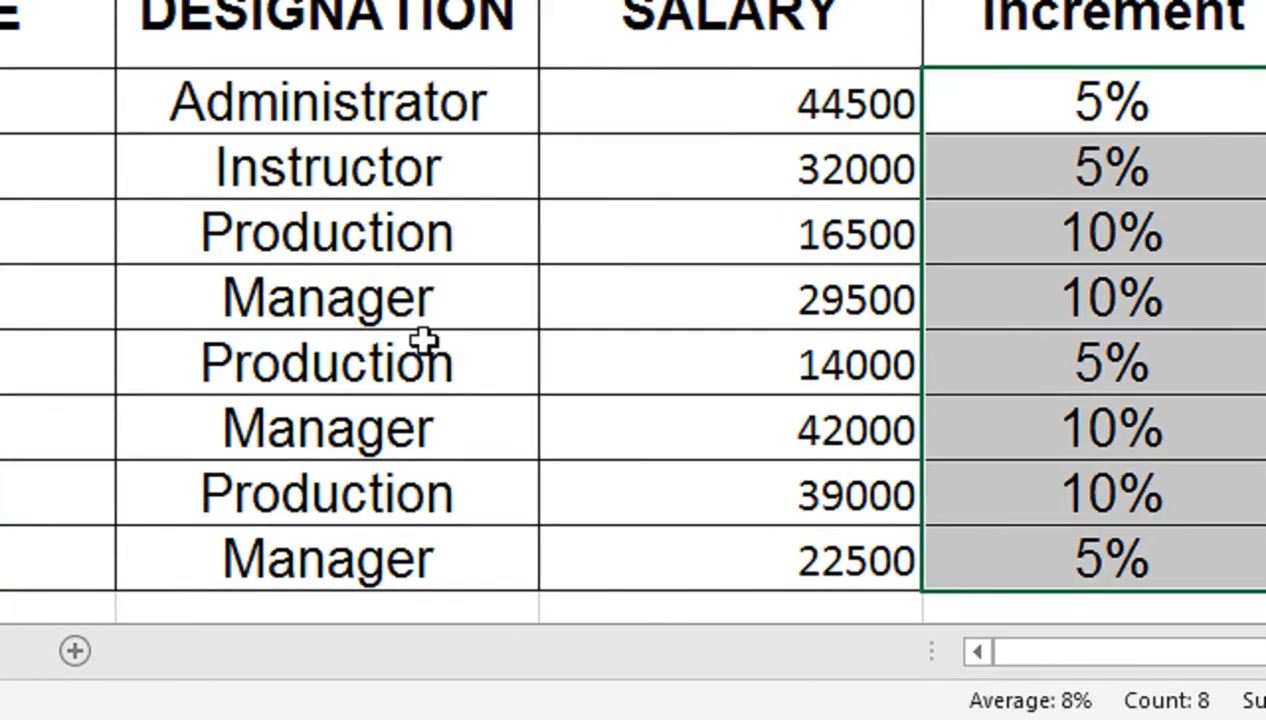
- Set the Production employee's salary in D9 to 15000
left_click(659, 540)
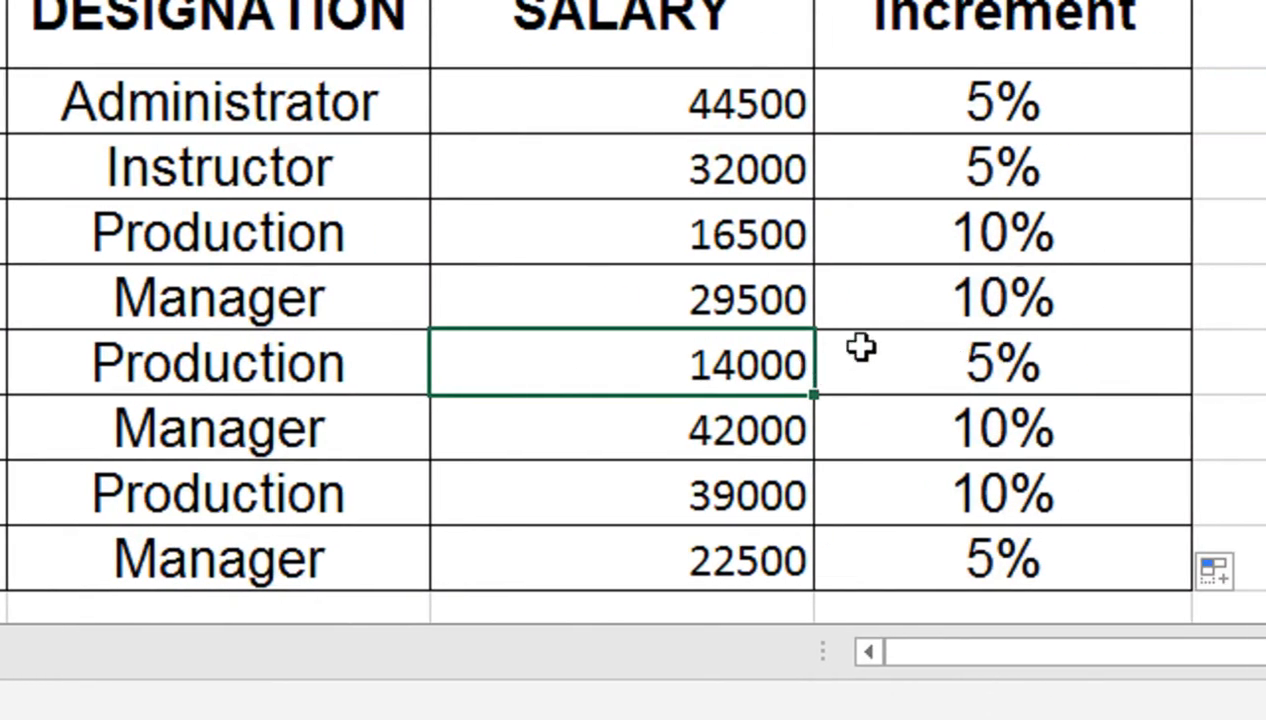
type("15000")
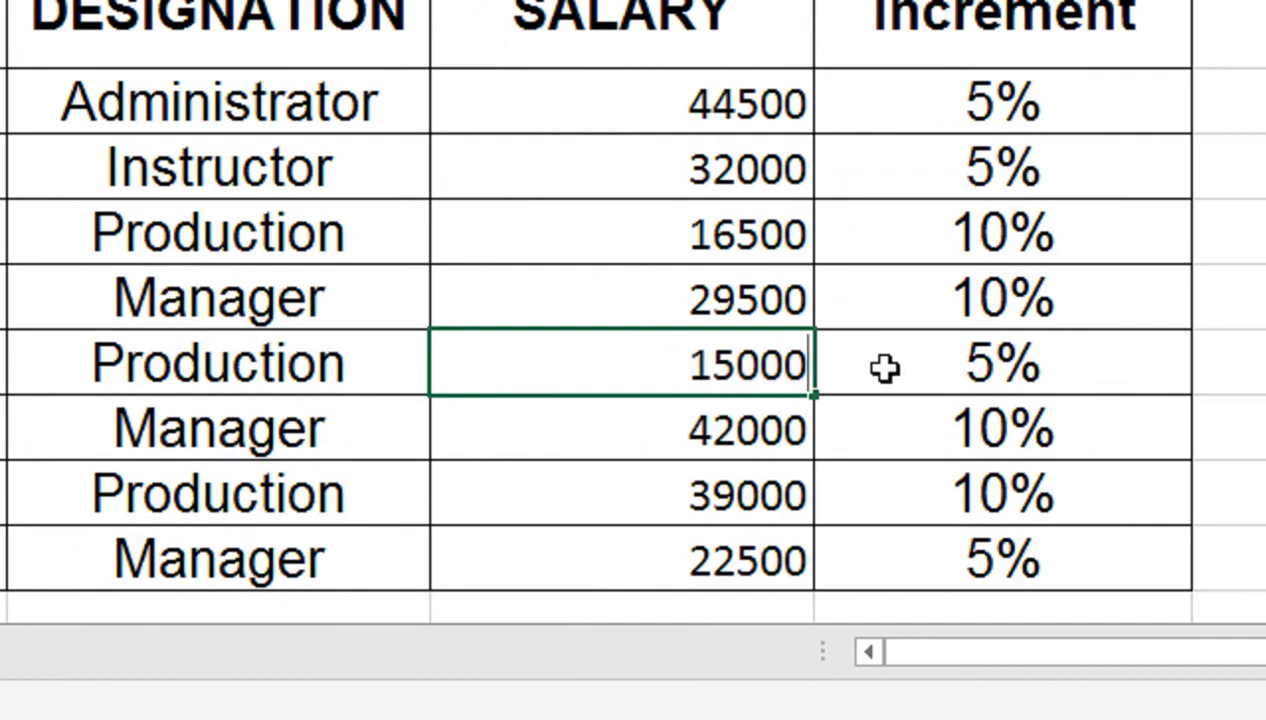
key("Return")
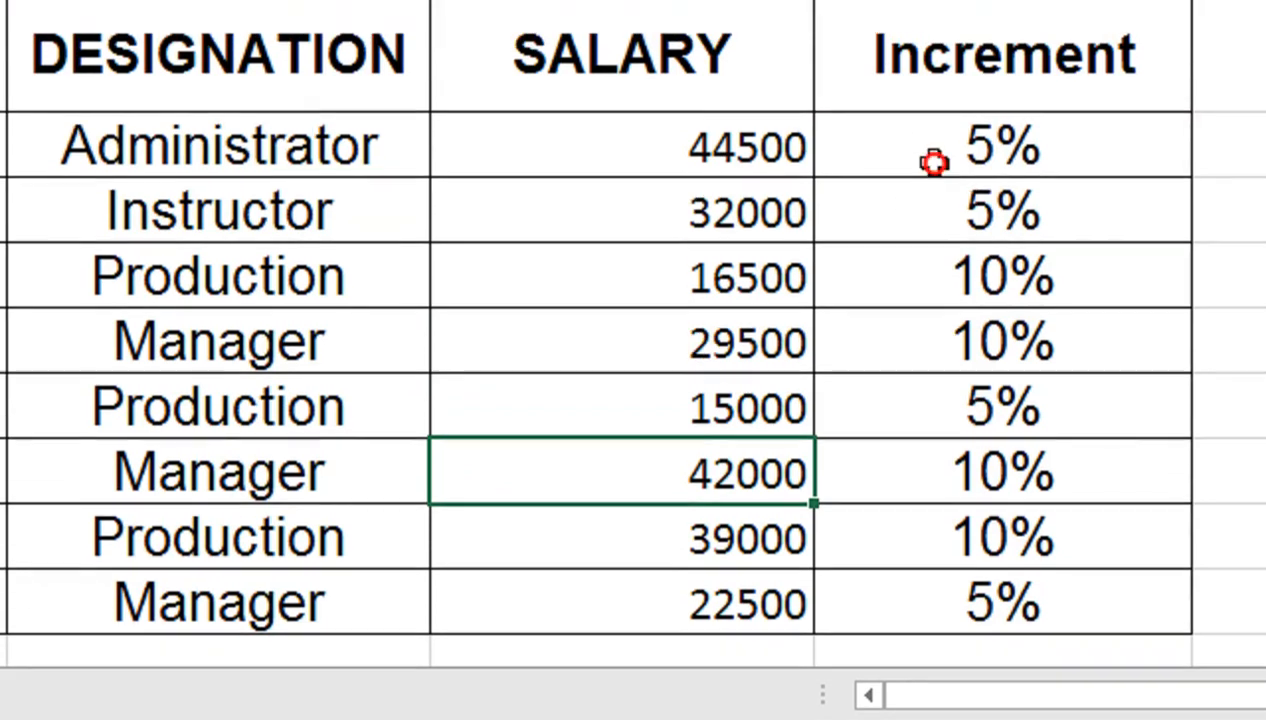
- Change the Production condition in E5's formula to D5>=15000 and refill the formula down through E12
left_click(926, 111)
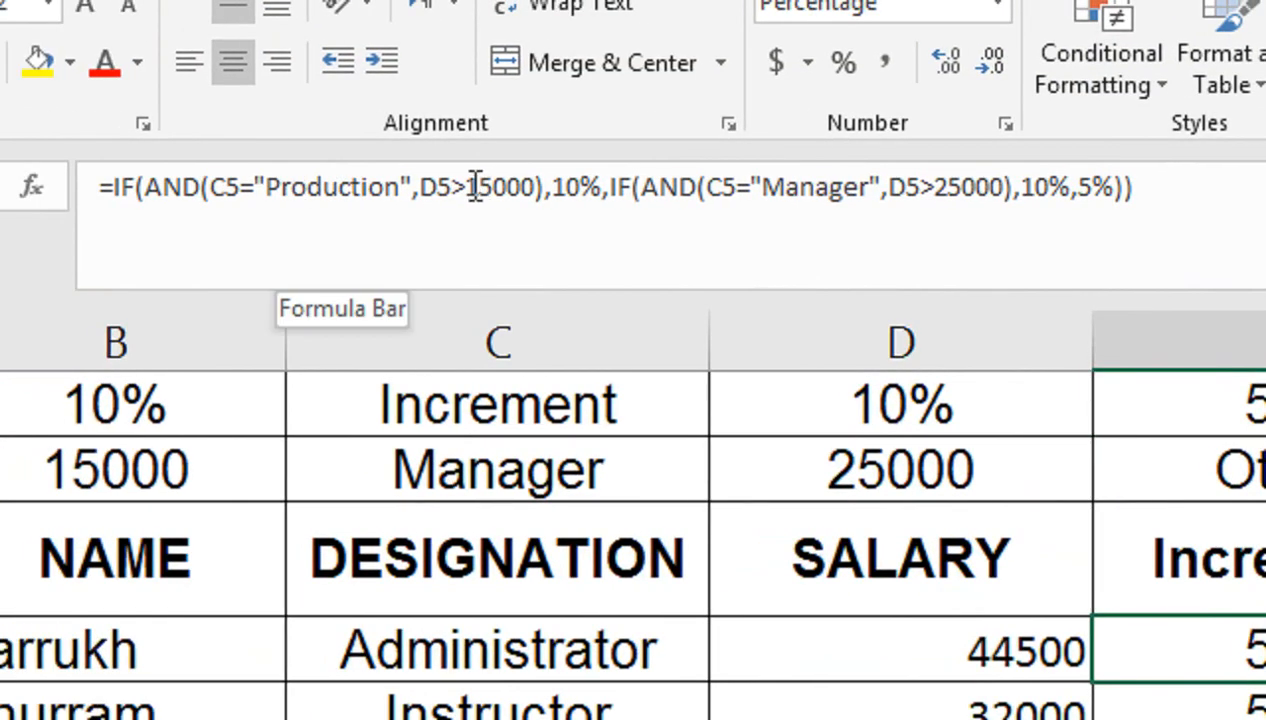
left_click(470, 183)
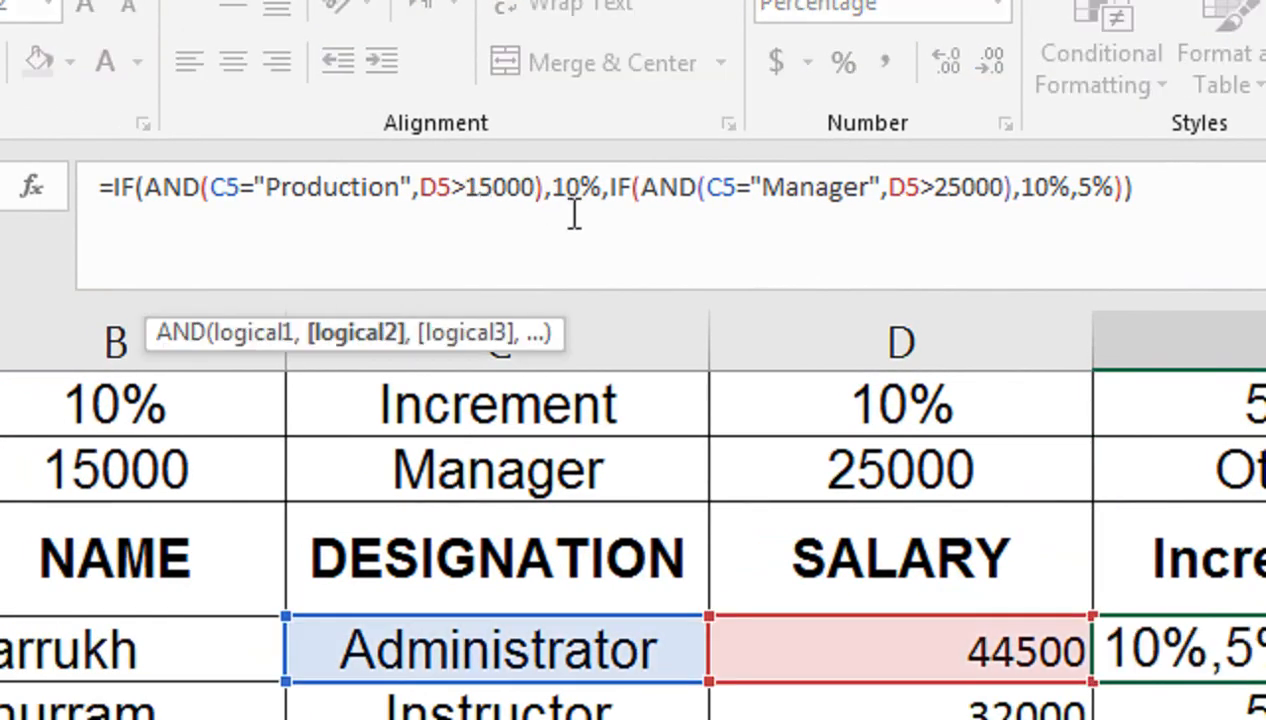
type("=")
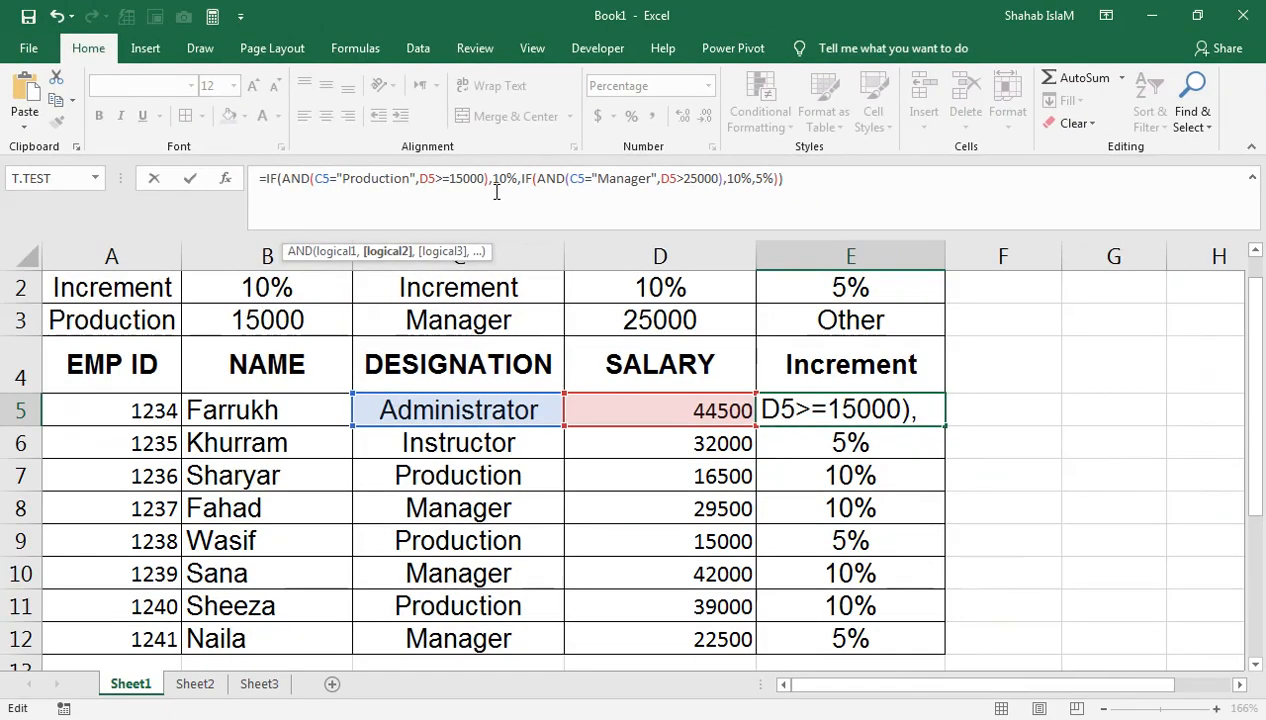
key("Return")
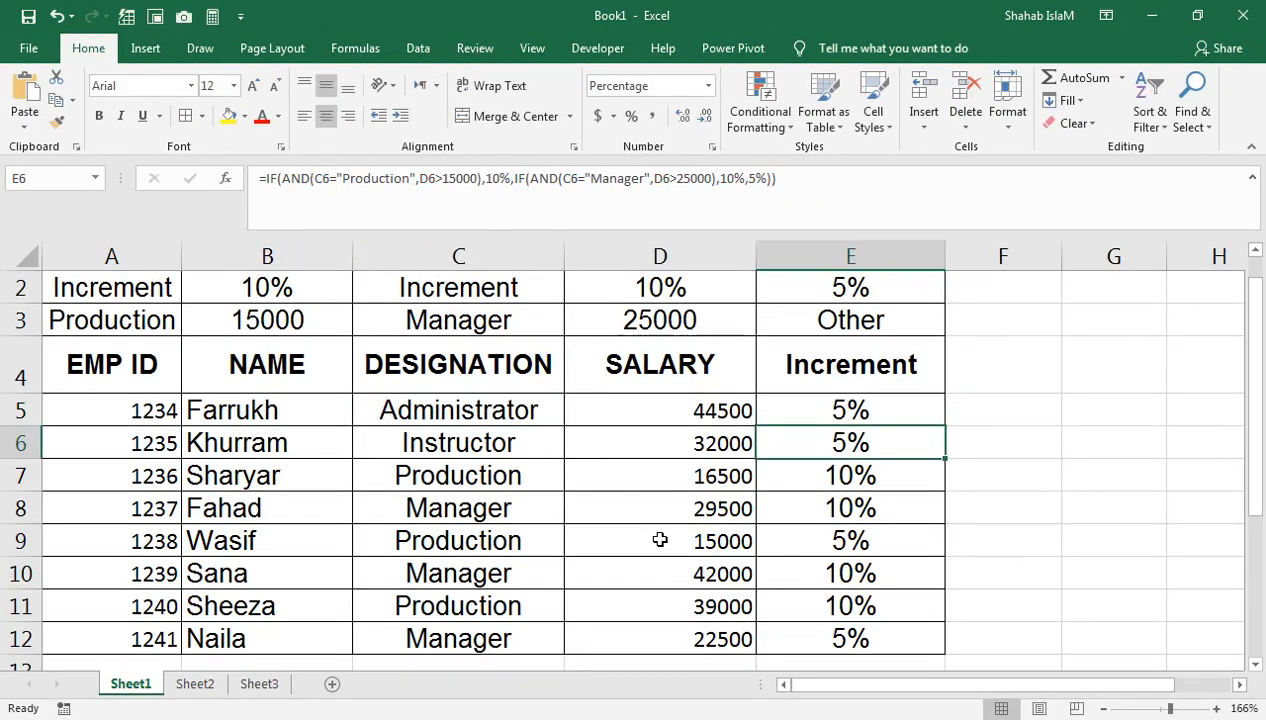
left_click(905, 418)
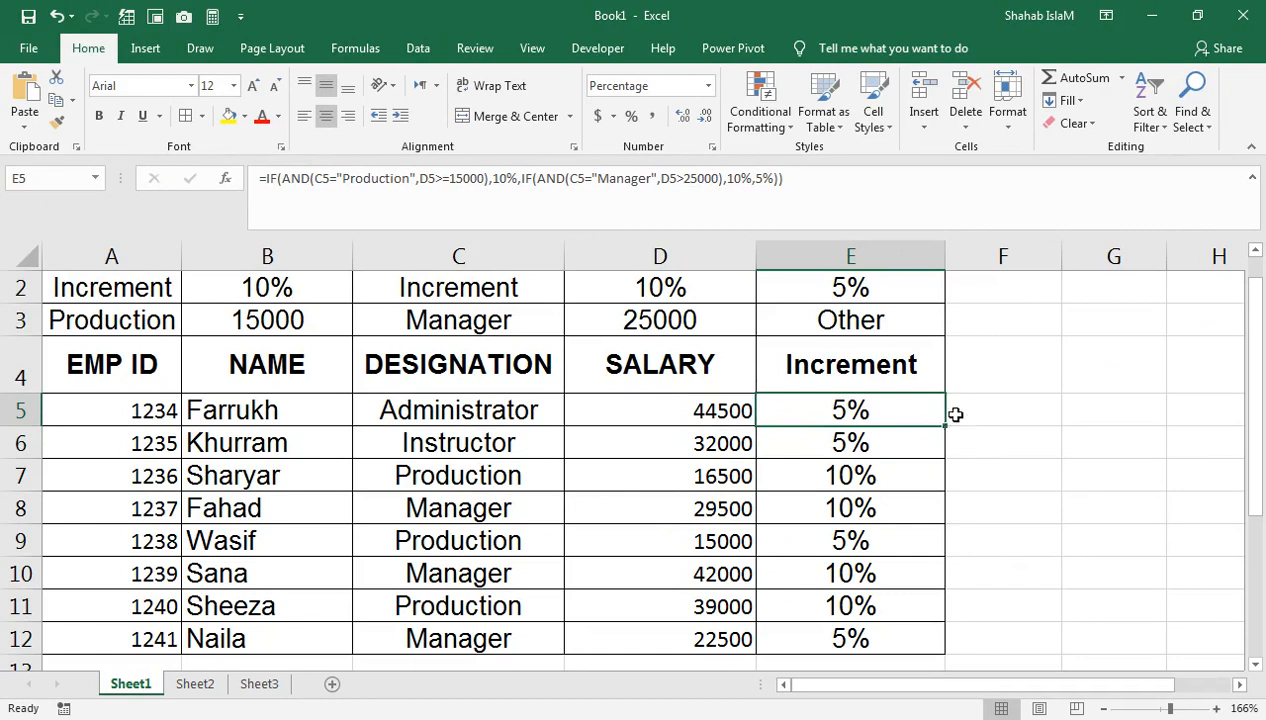
left_click_drag(945, 428, 933, 640)
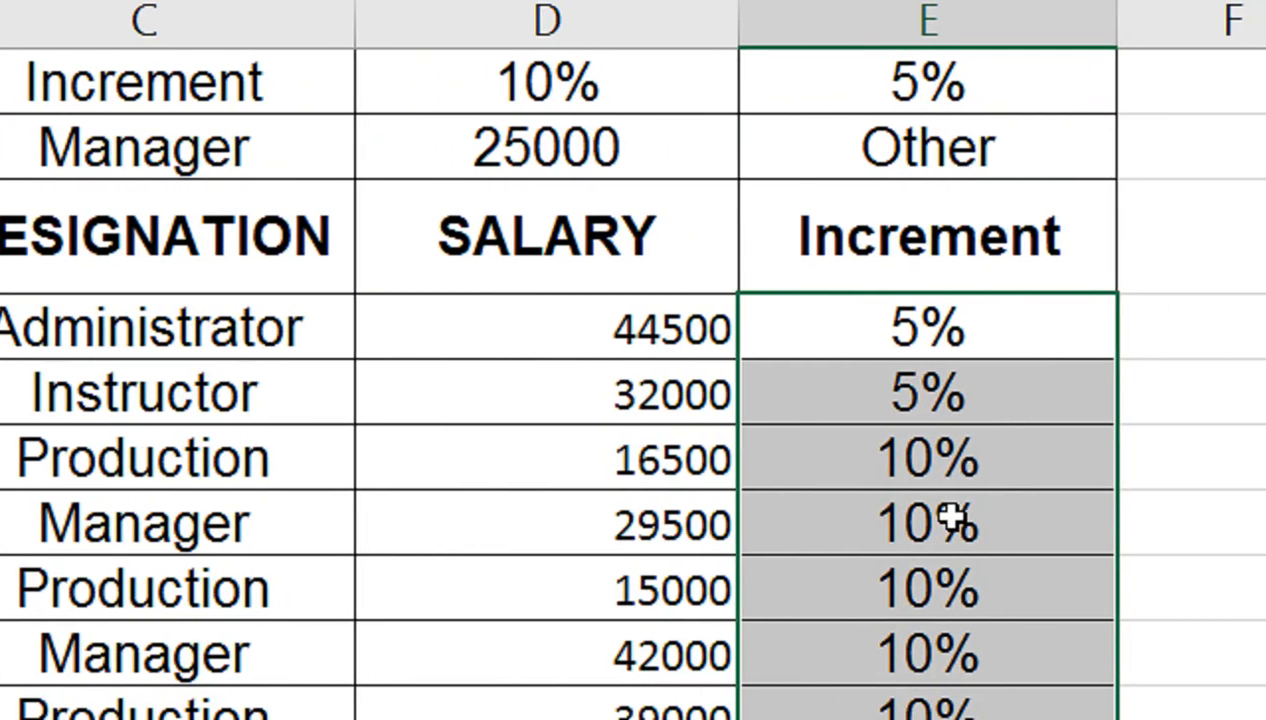
- Change the Manager's salary in D8 to 24999 to test the formula below the threshold
left_click(667, 517)
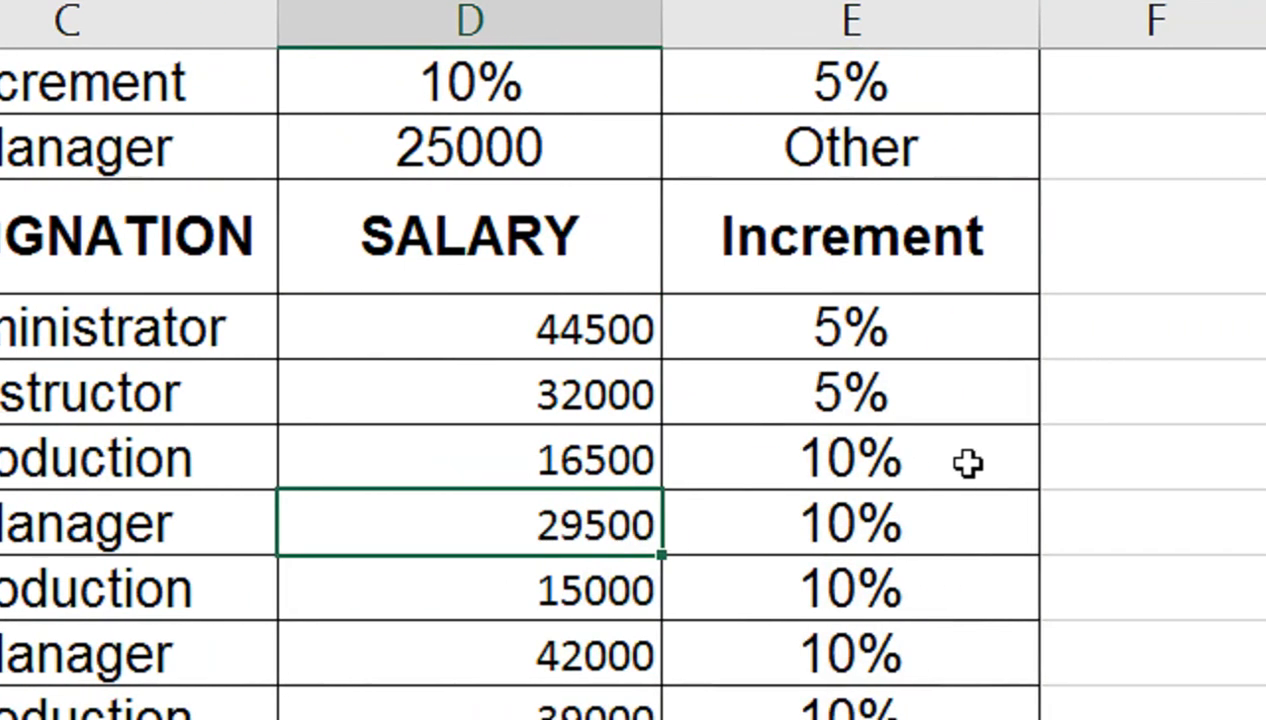
type("249")
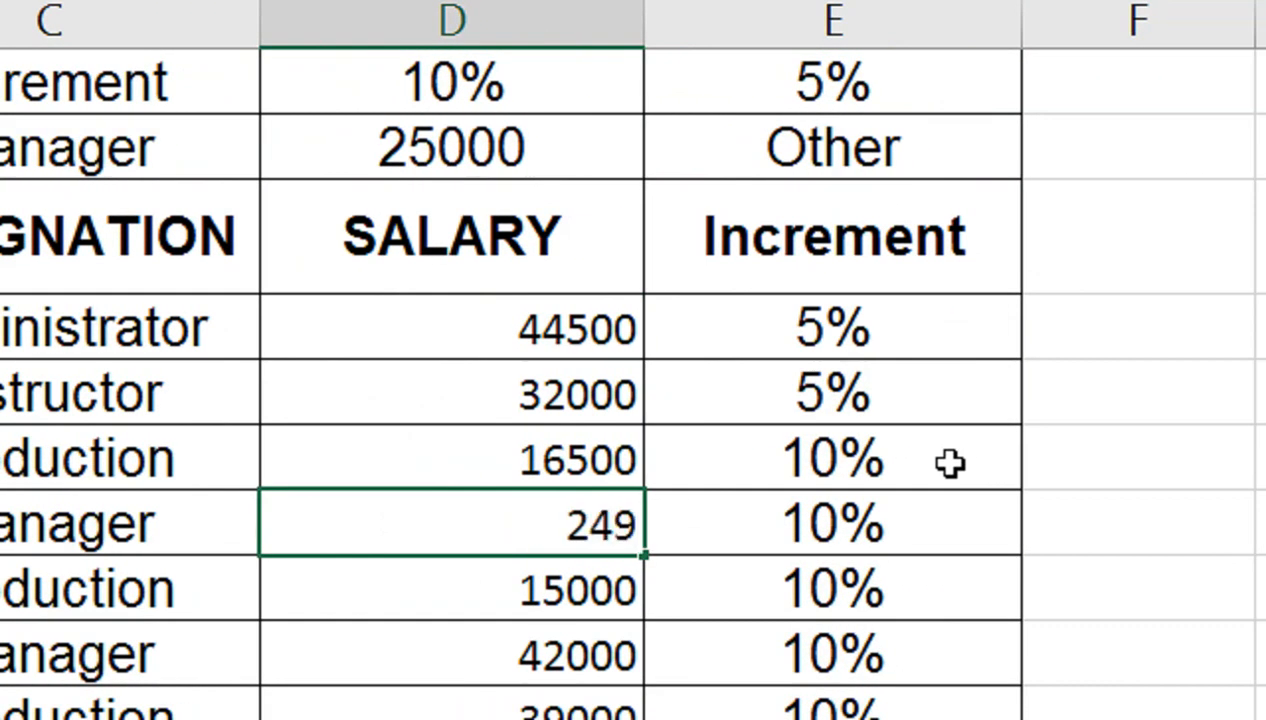
type("99")
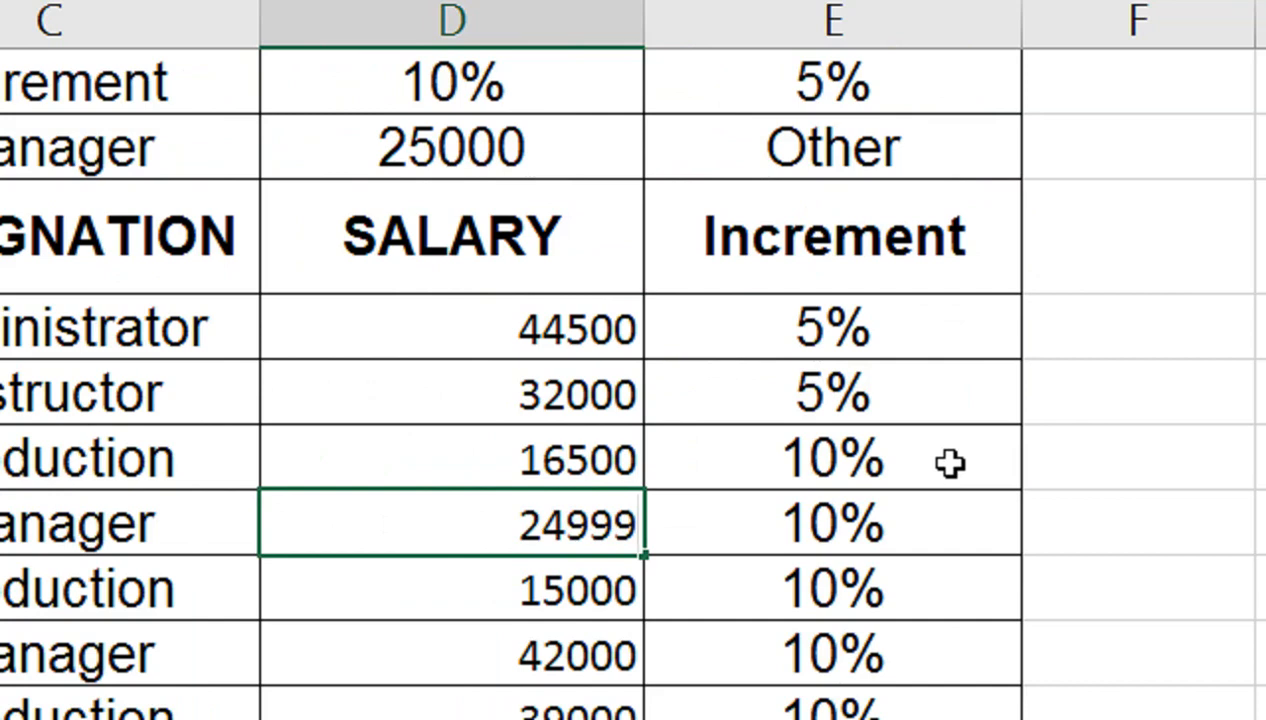
key("Return")
scroll(560, 565, "down", 1)
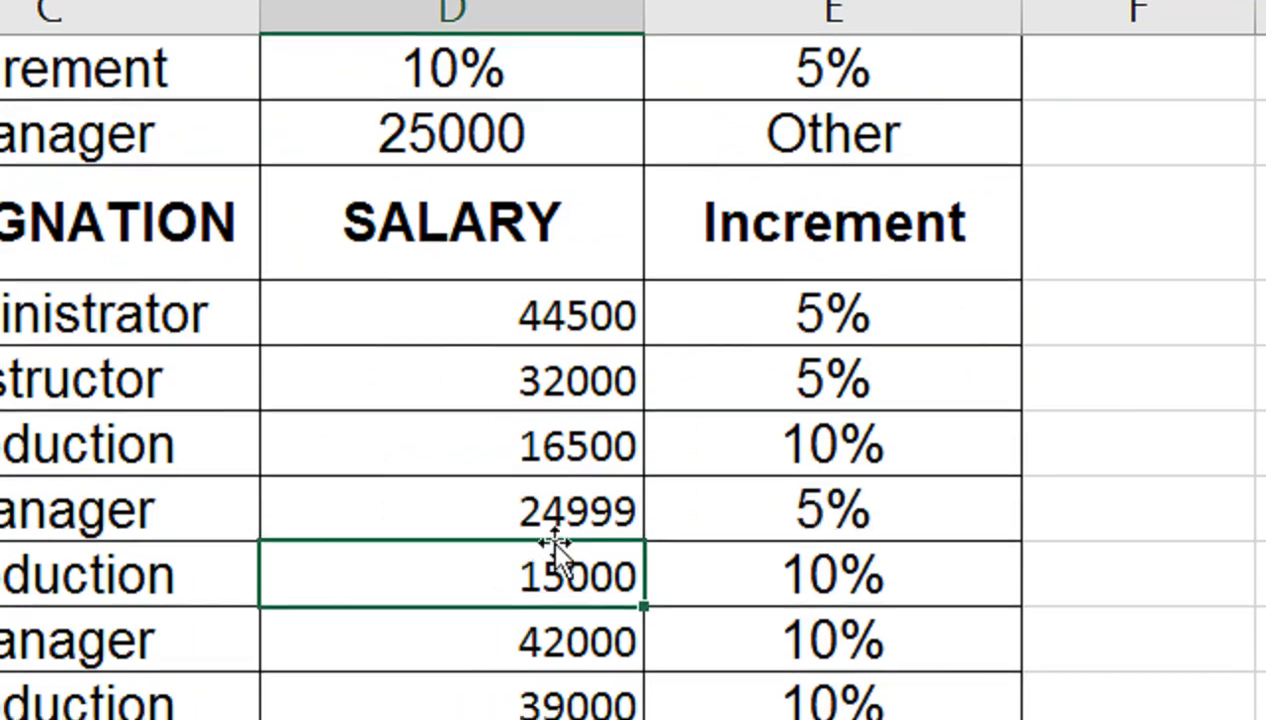
- Set the Manager's salary in D8 to exactly the 25000 threshold
left_click(534, 495)
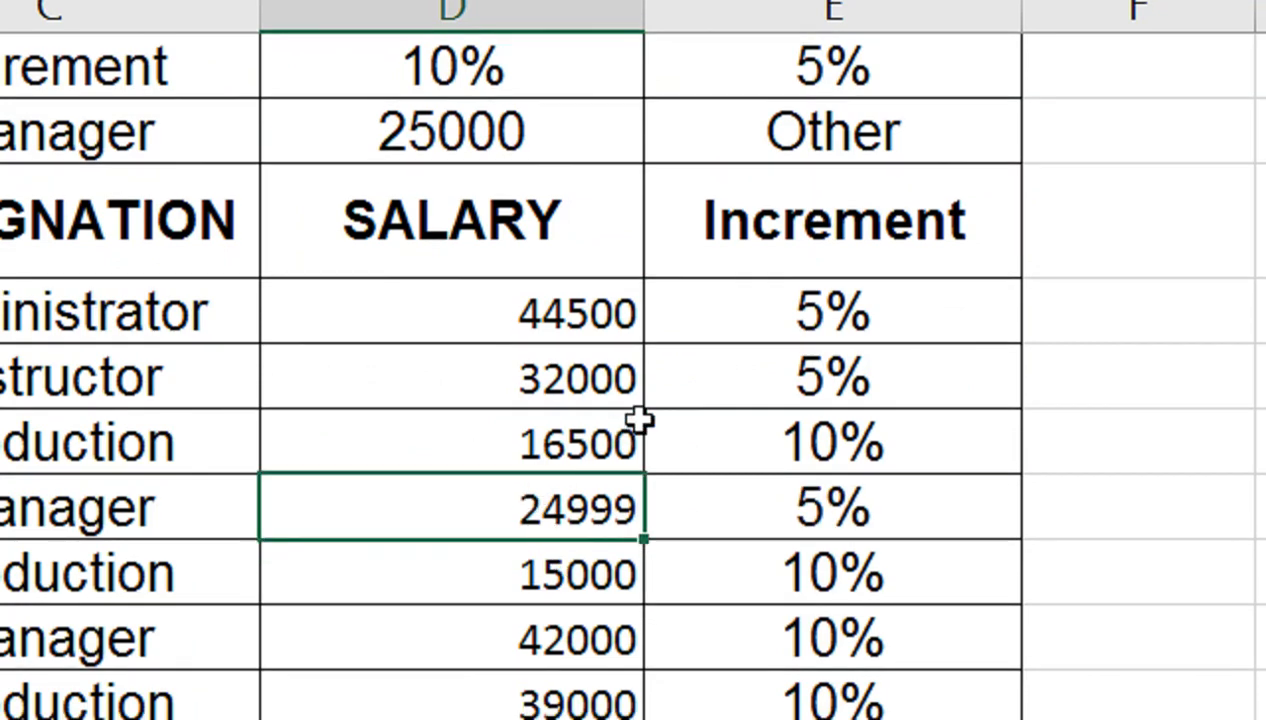
type("25000")
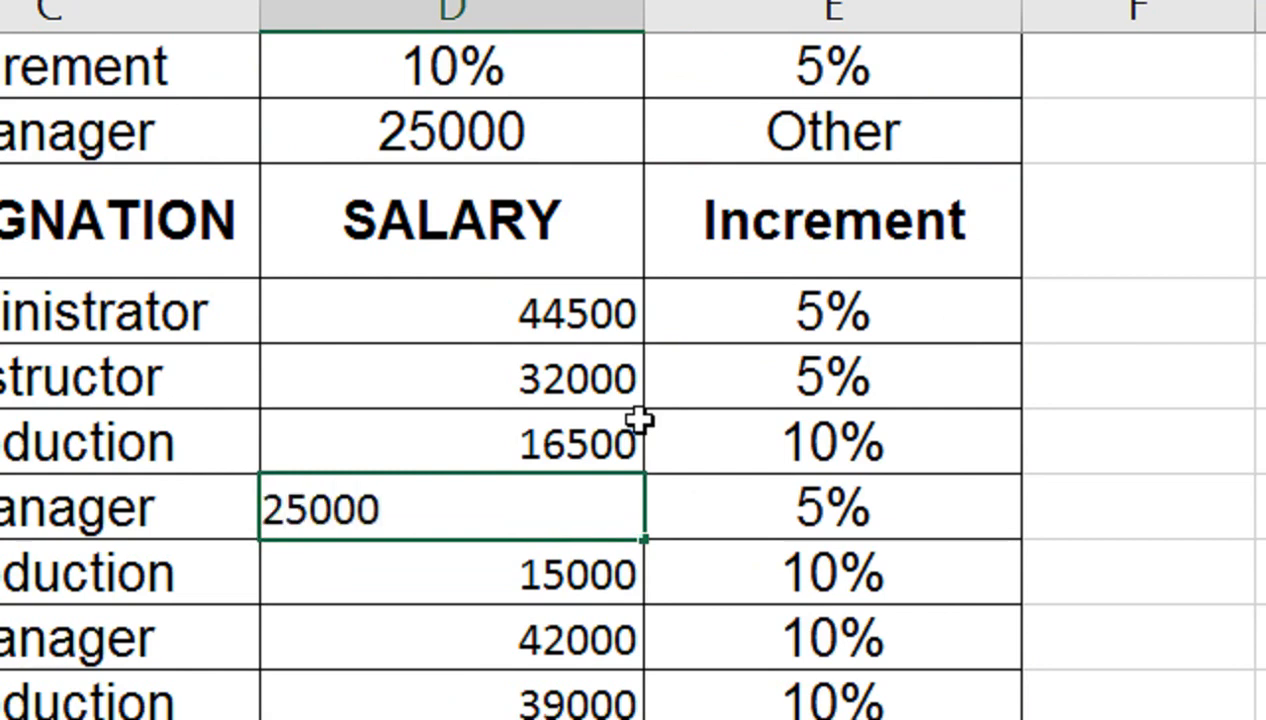
key("Return")
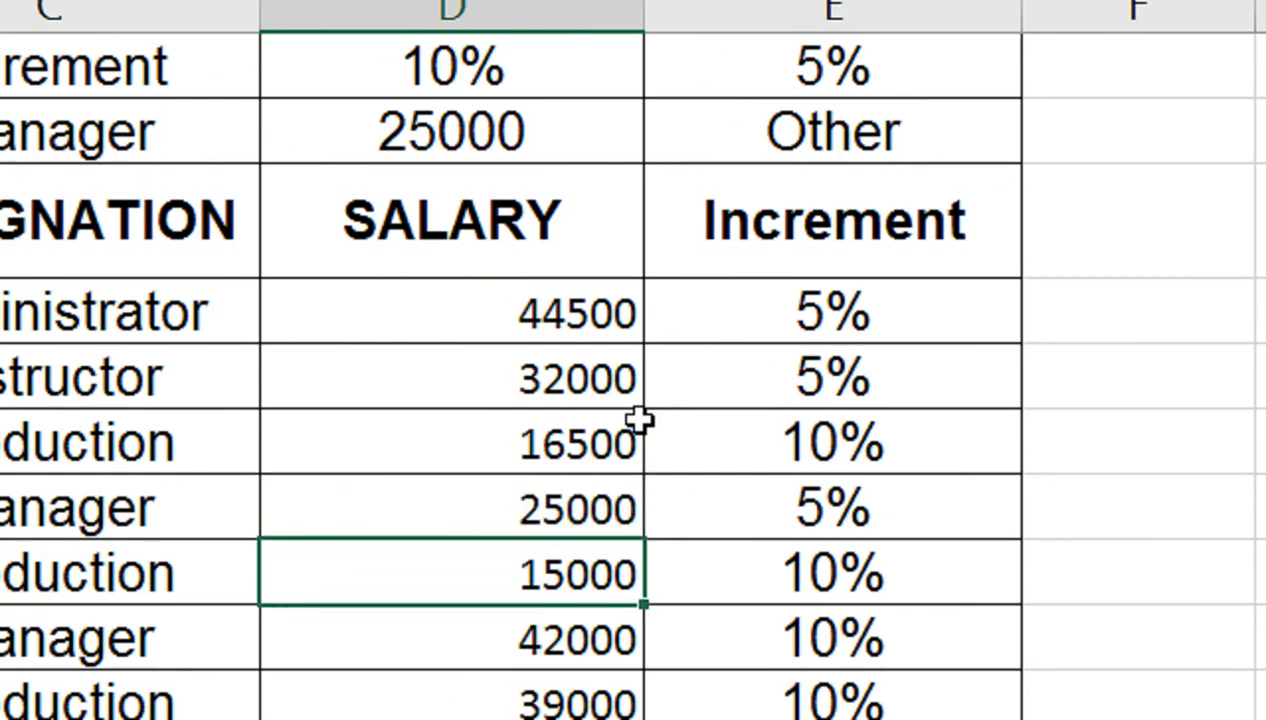
- Change the Manager condition in E5's formula to D5>=25000 and refill the formula down through E12
left_click(797, 526)
left_click(704, 297)
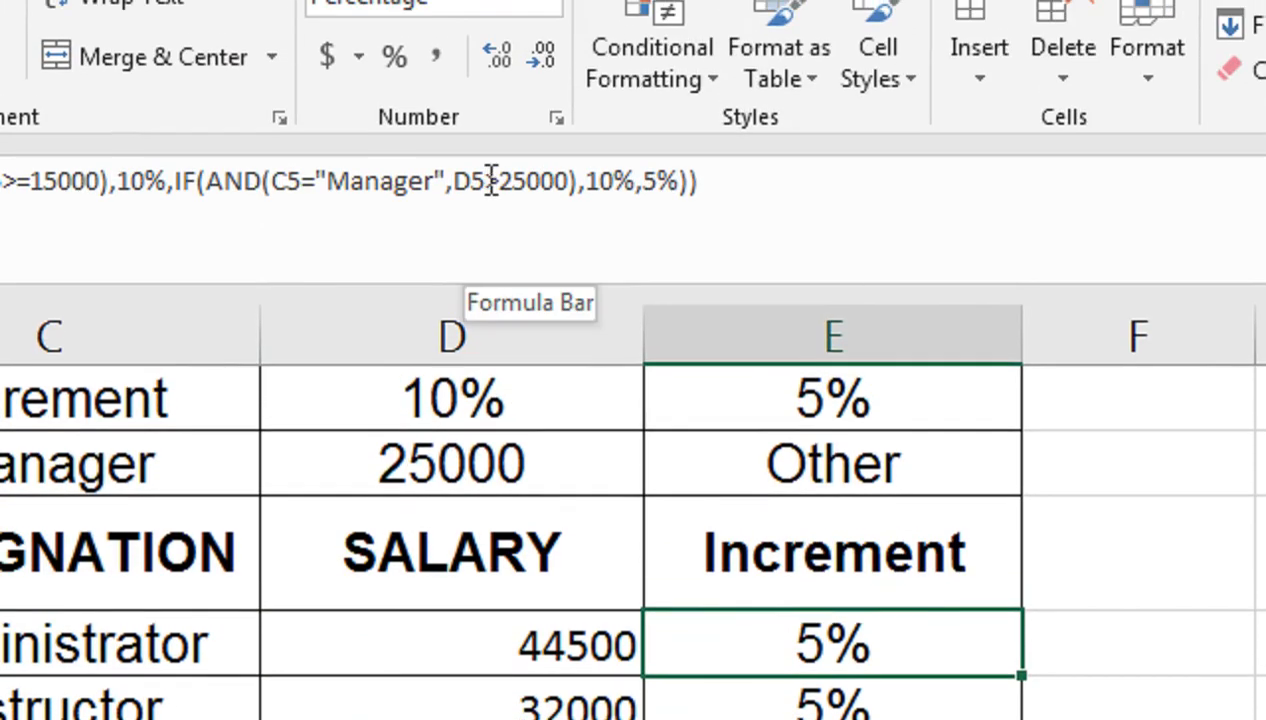
left_click(500, 46)
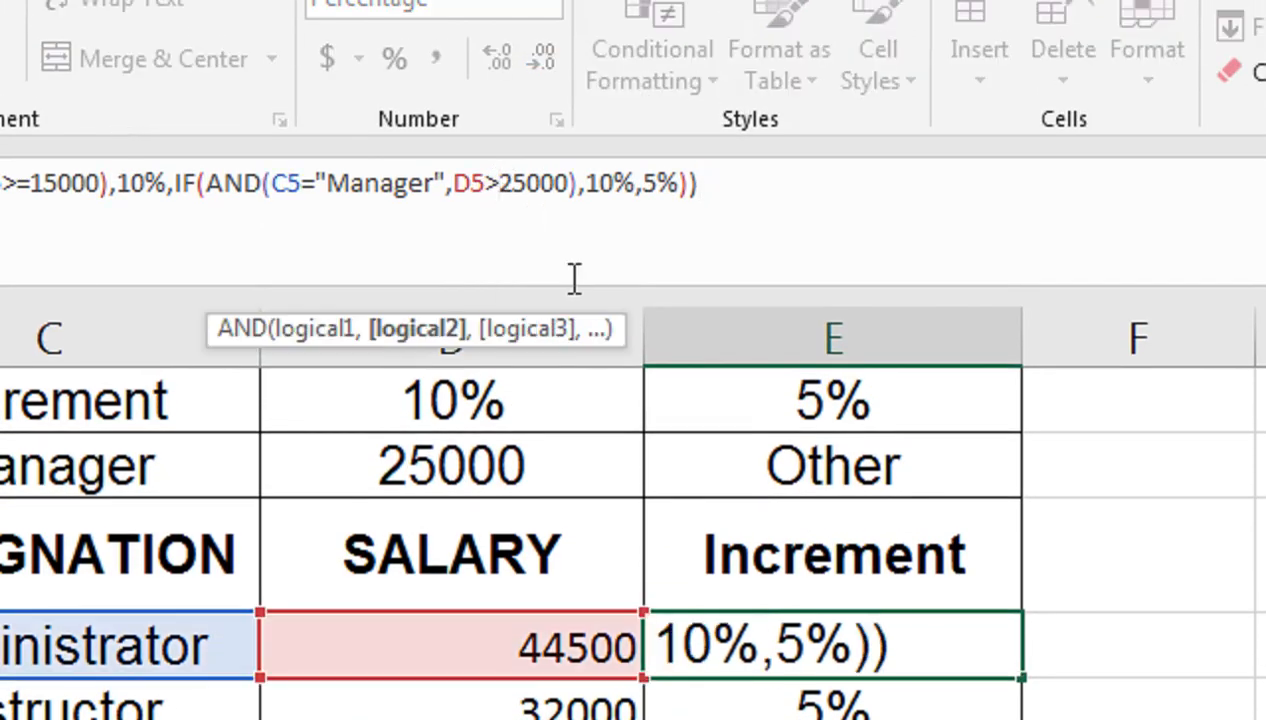
type("=")
key("Return")
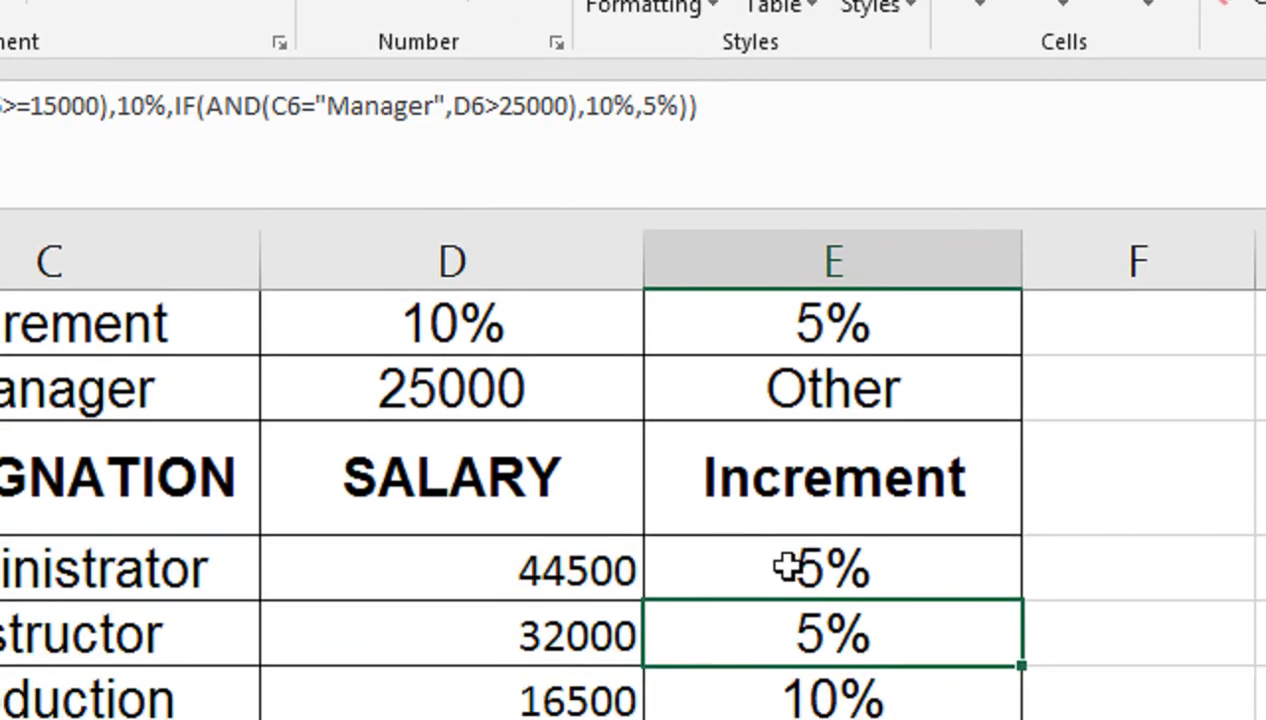
left_click(790, 645)
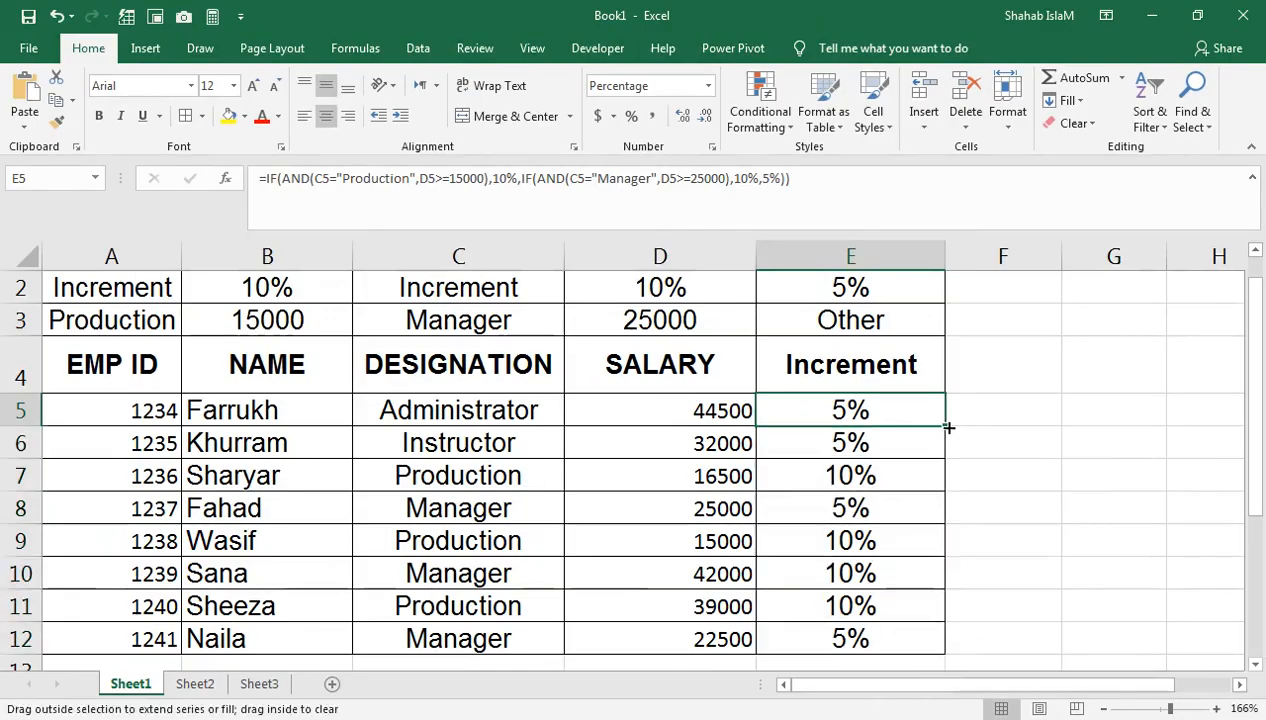
double_click(945, 524)
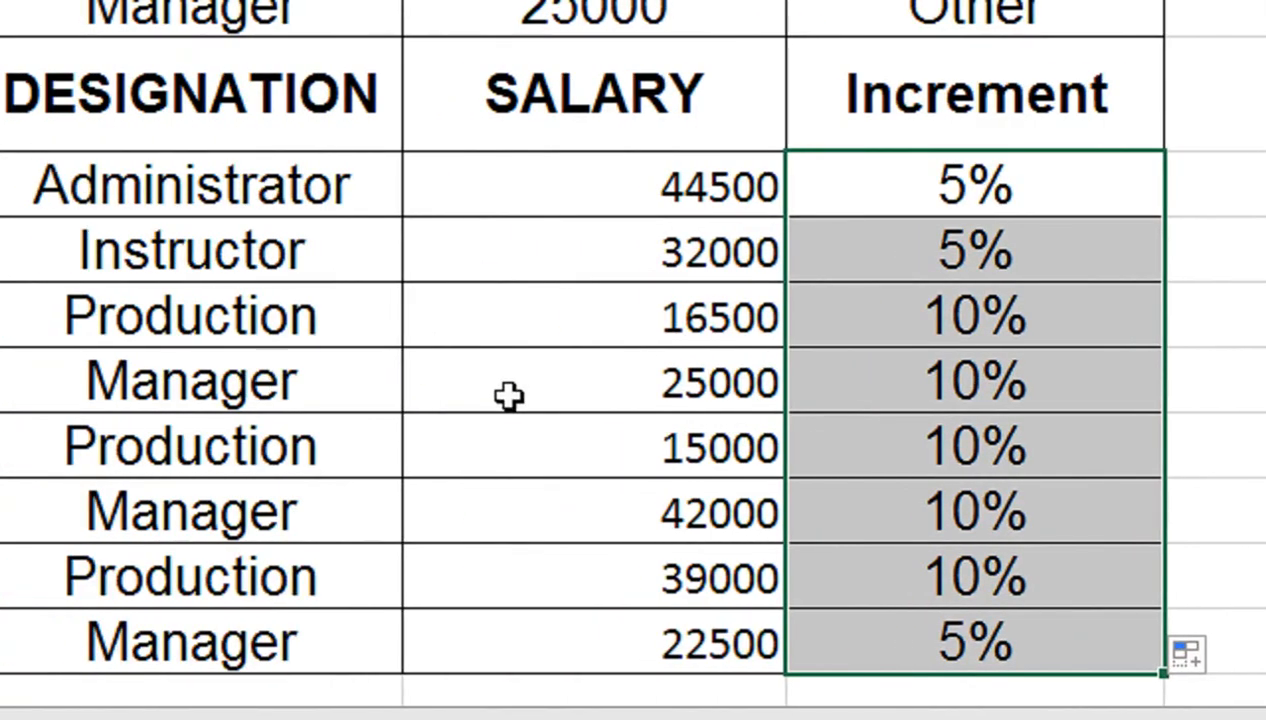
- Enter 24999 as the Manager's salary in D8 to test the revised Manager condition
left_click(385, 382)
type("249999")
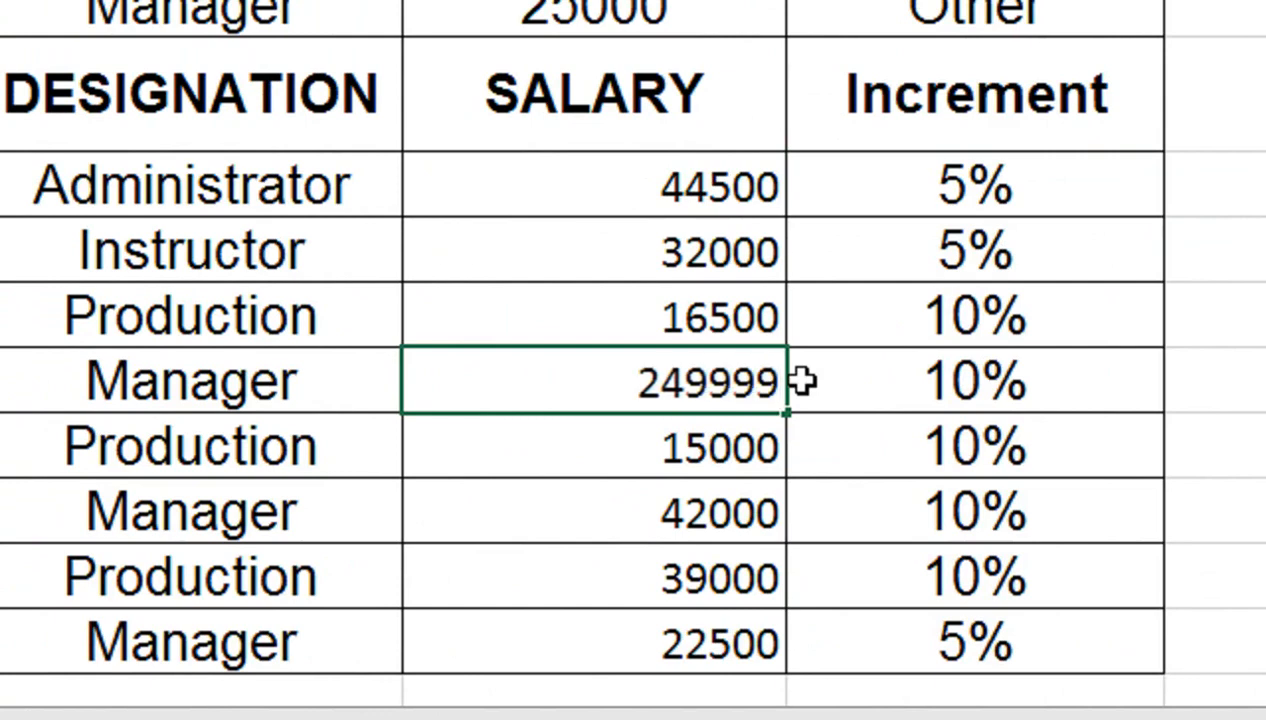
key("BackSpace")
key("Return")
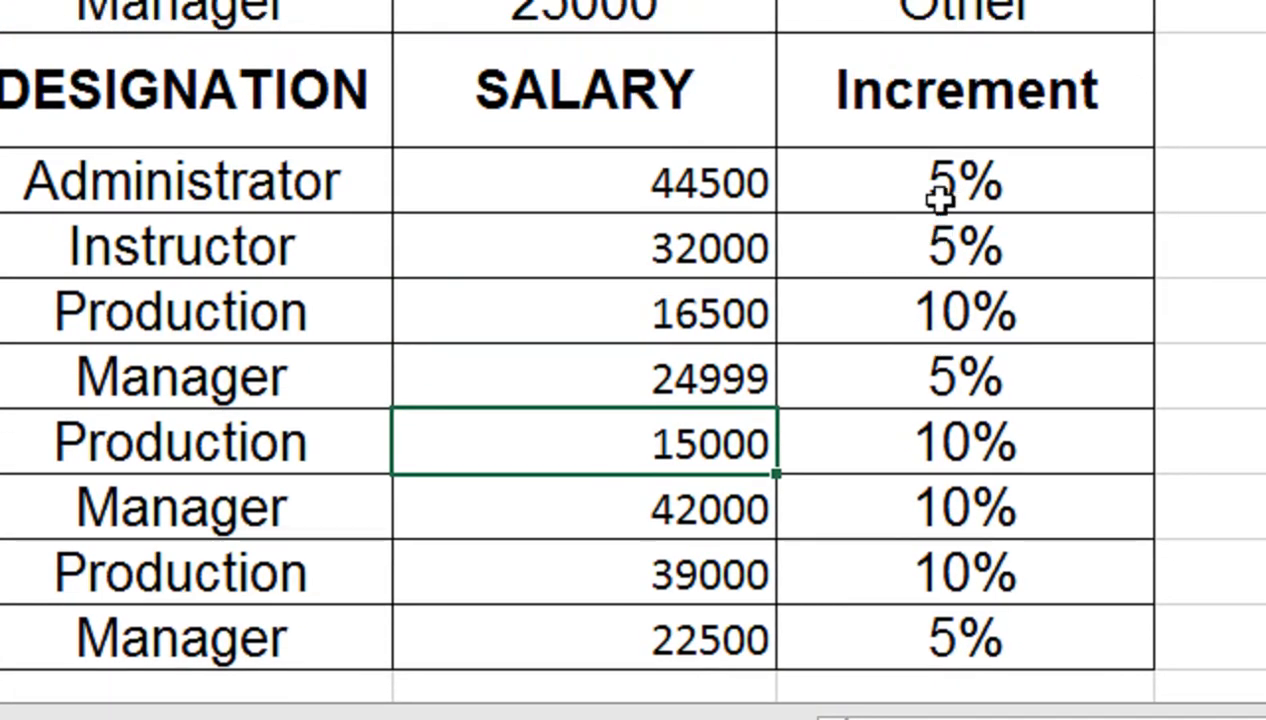
- Widen column F beside the Increment column to make room for a new heading
left_click(927, 103)
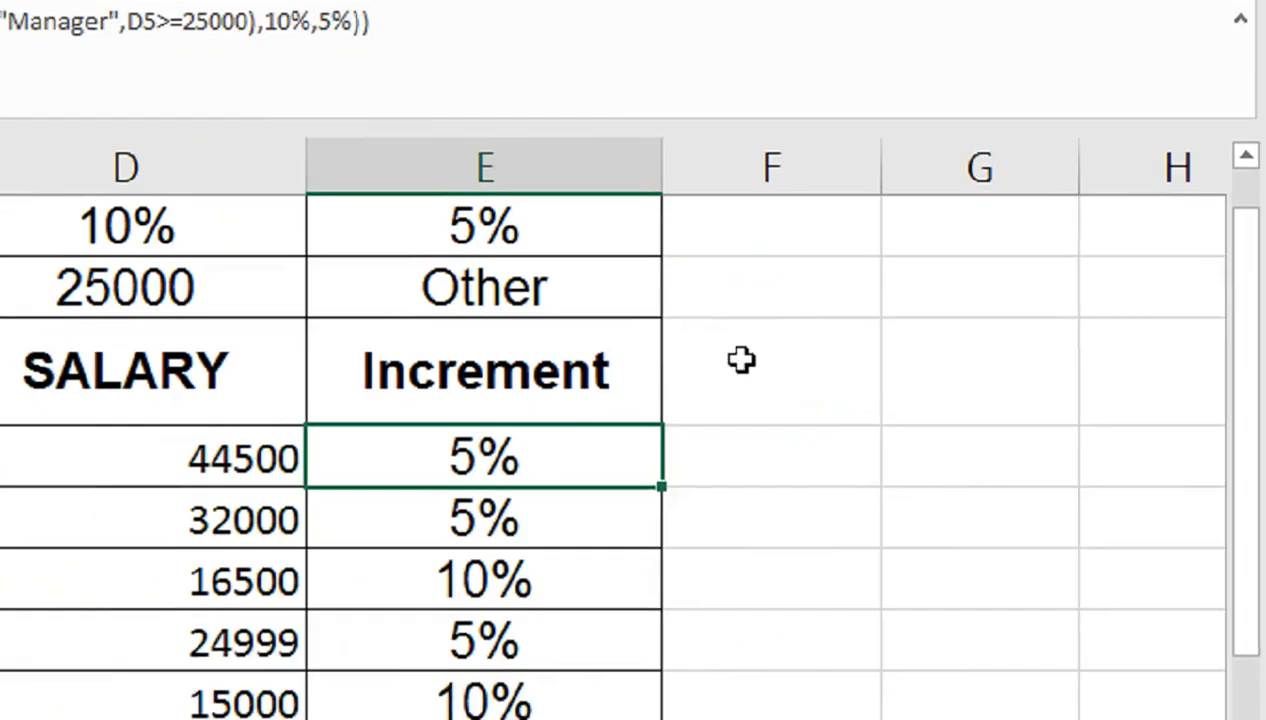
left_click(948, 366)
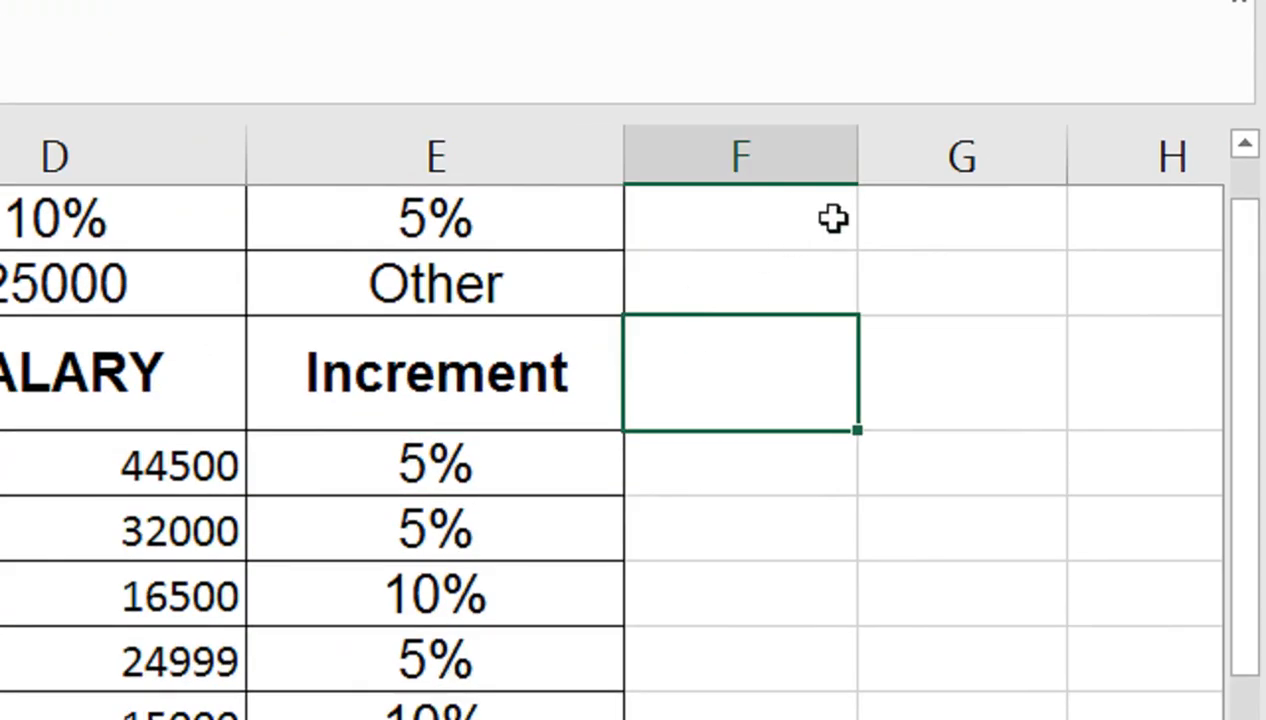
left_click_drag(858, 163, 965, 169)
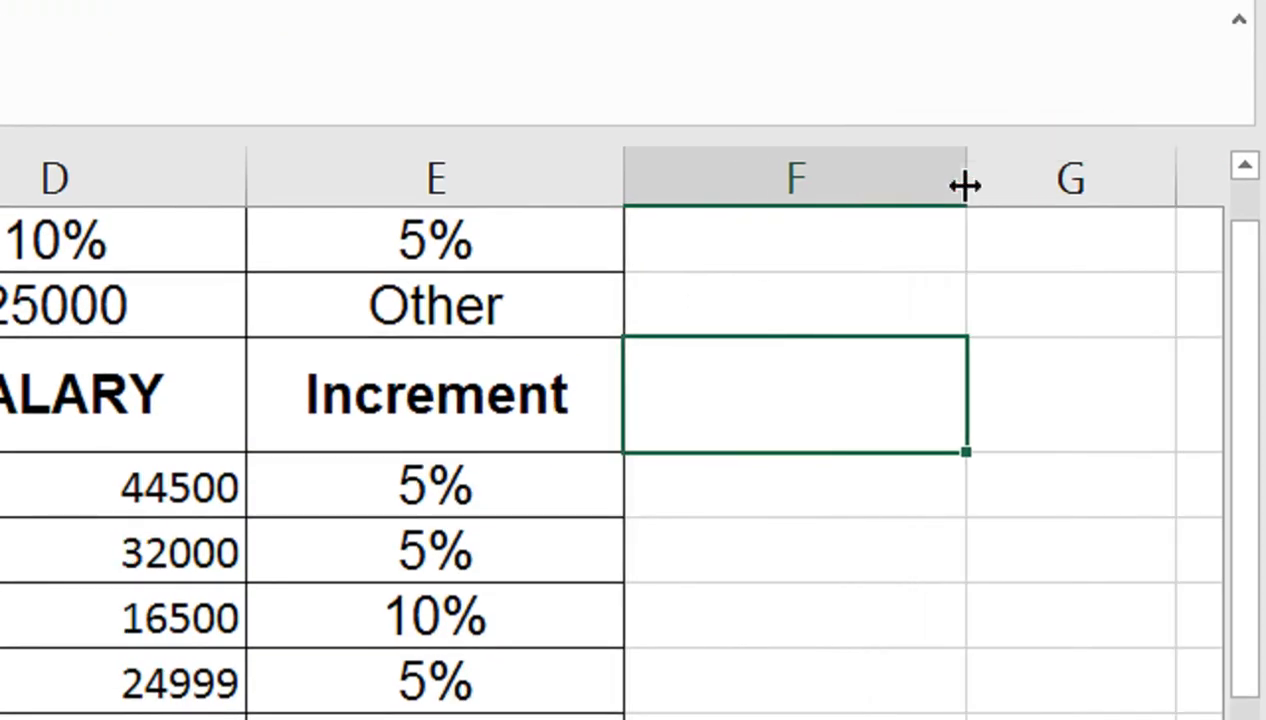
- Enter "Net Amount" as the column heading in F4
type("Total s")
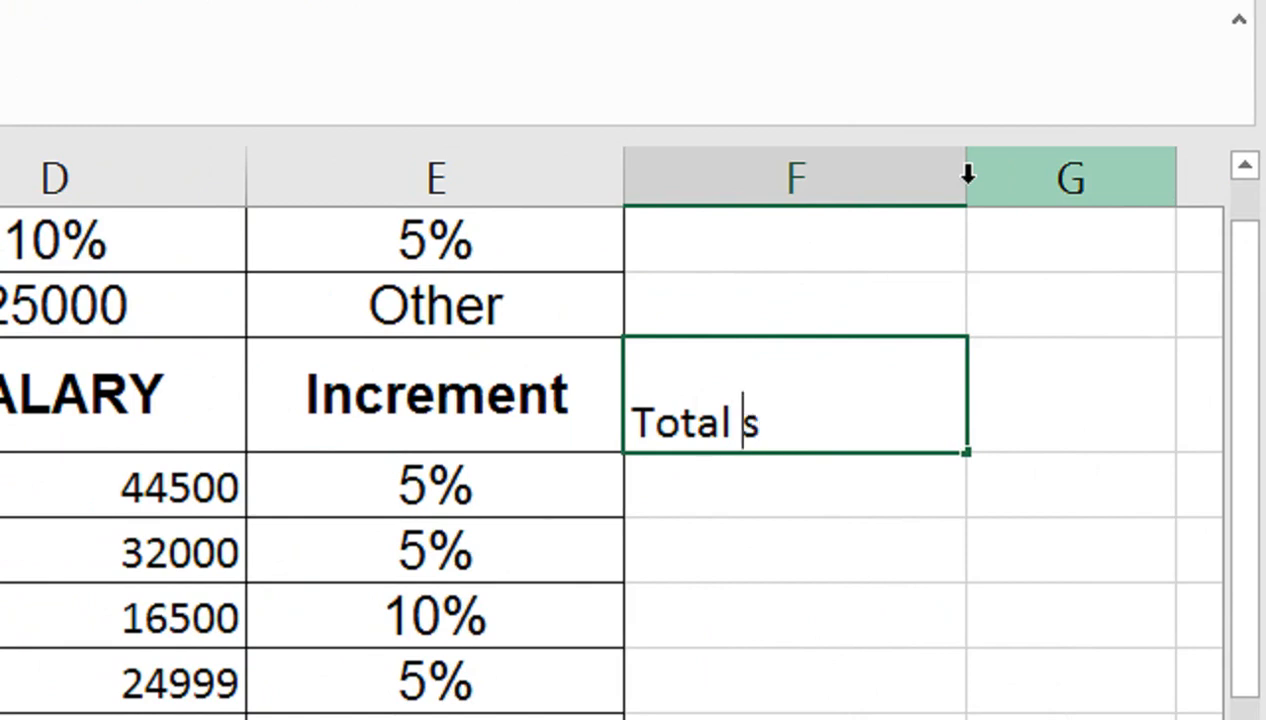
key("BackSpace")
key("BackSpace")
key("BackSpace")
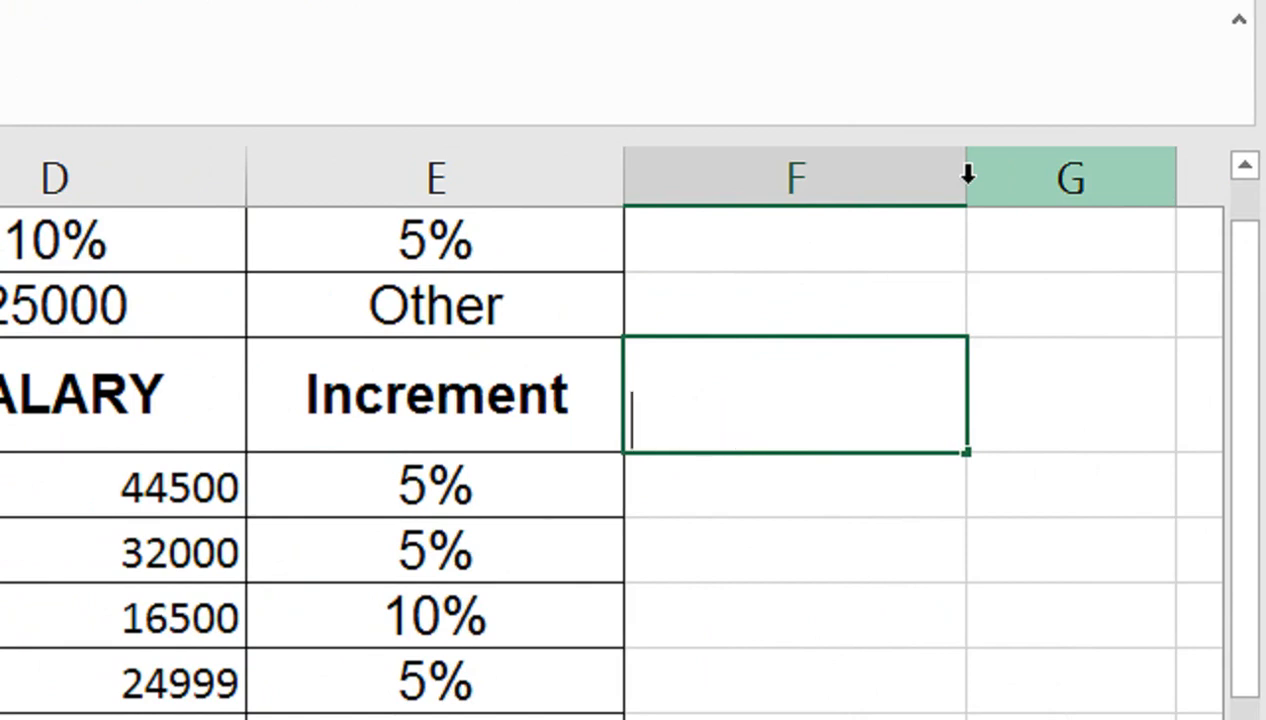
type("Net Amou nt")
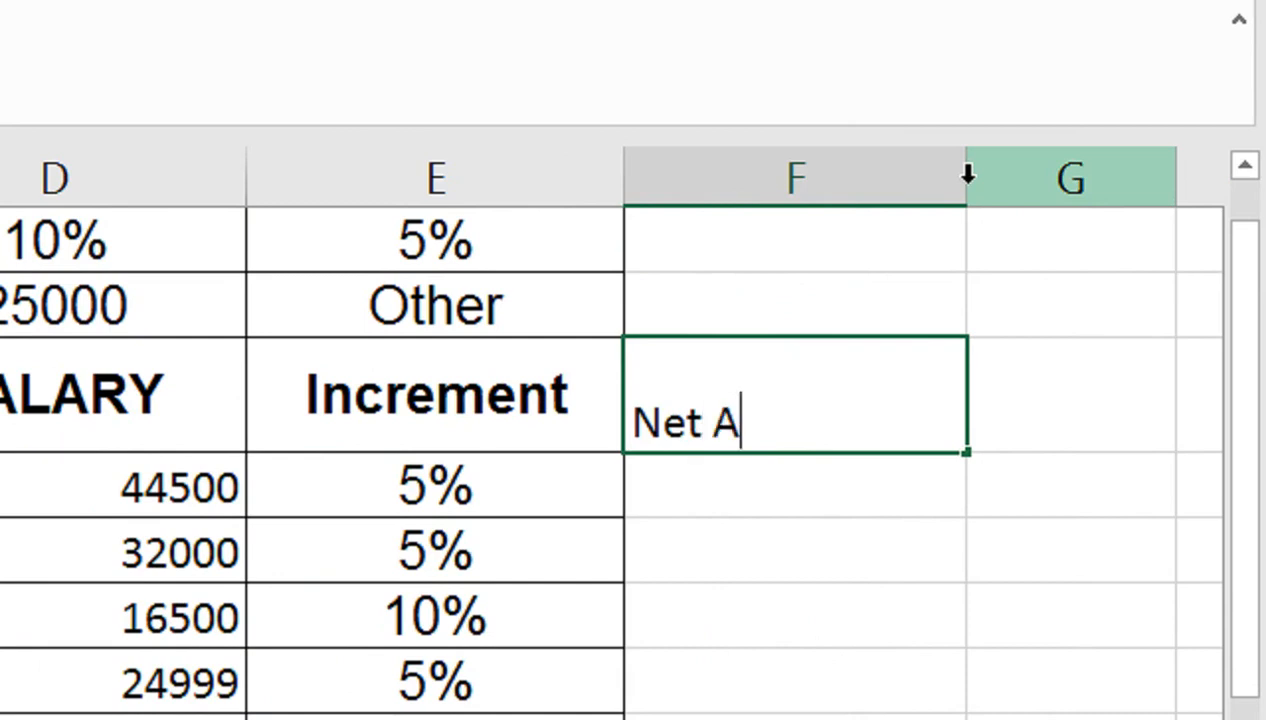
key("BackSpace")
key("BackSpace")
key("BackSpace")
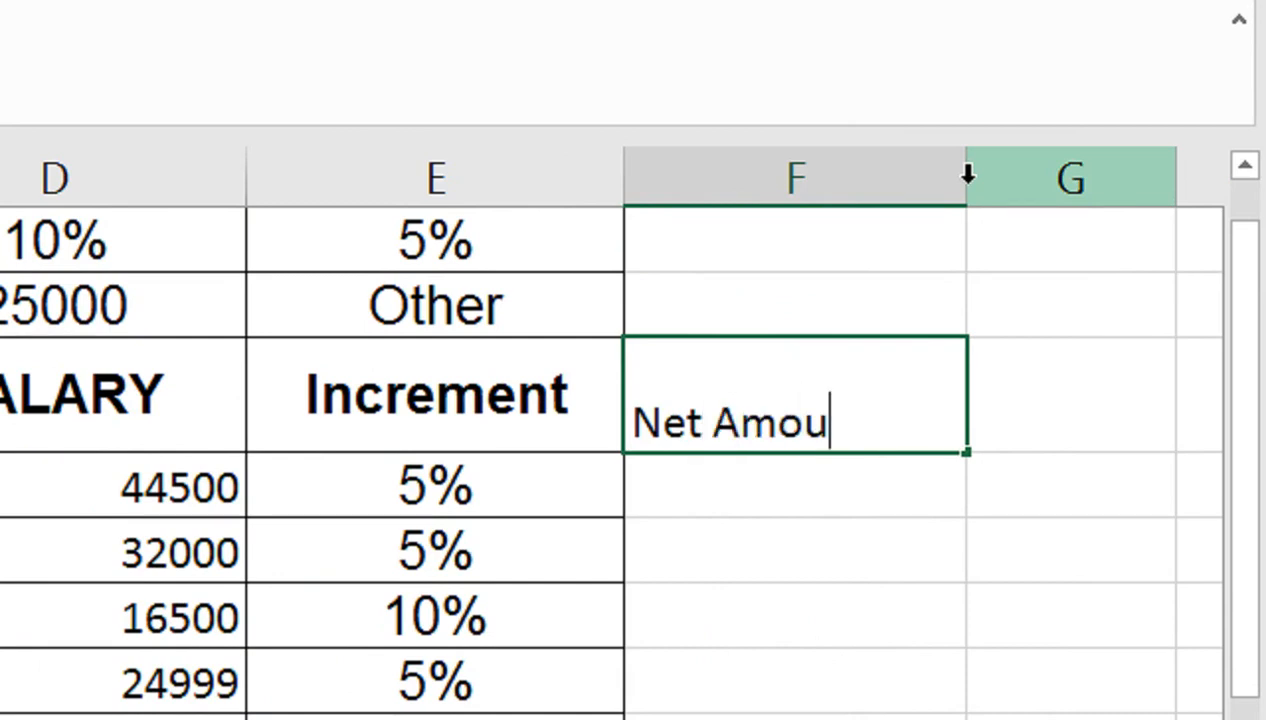
type("nt")
key("Return")
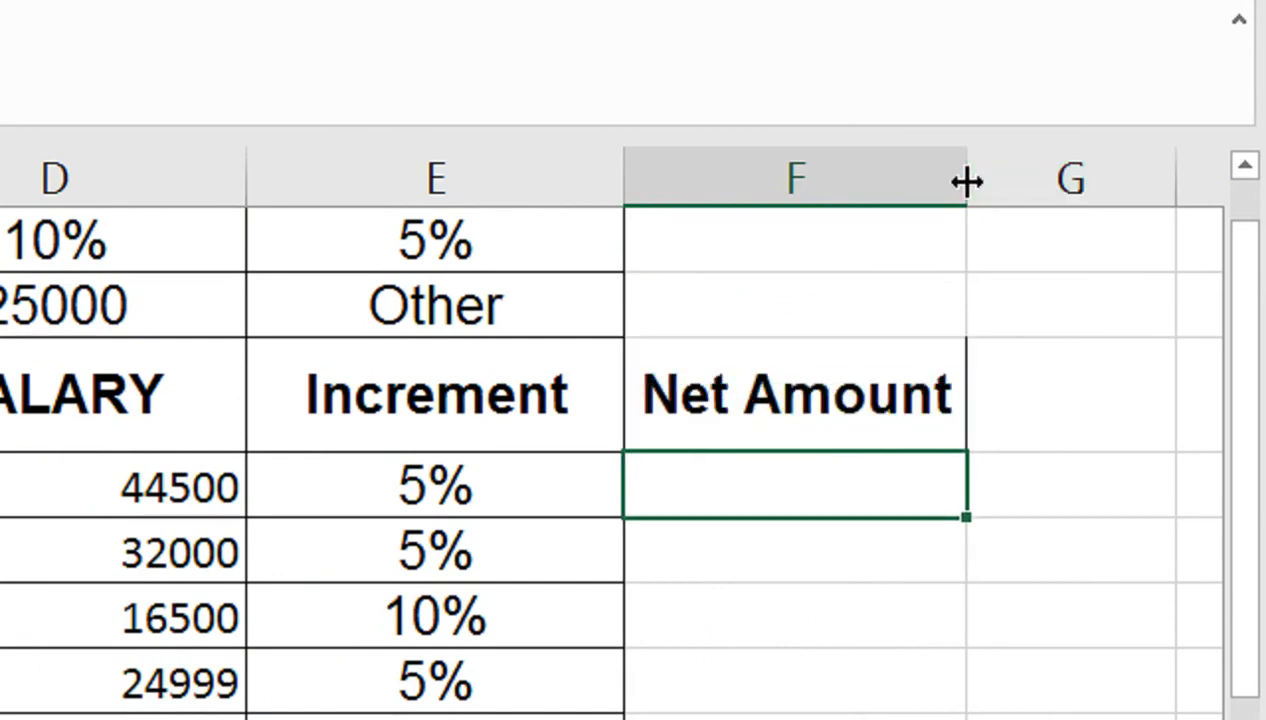
- Enter the formula =(D5*E5)+D5 in F5 to add the increment to the salary
type("=(")
key("Left")
key("Left")
type("*")
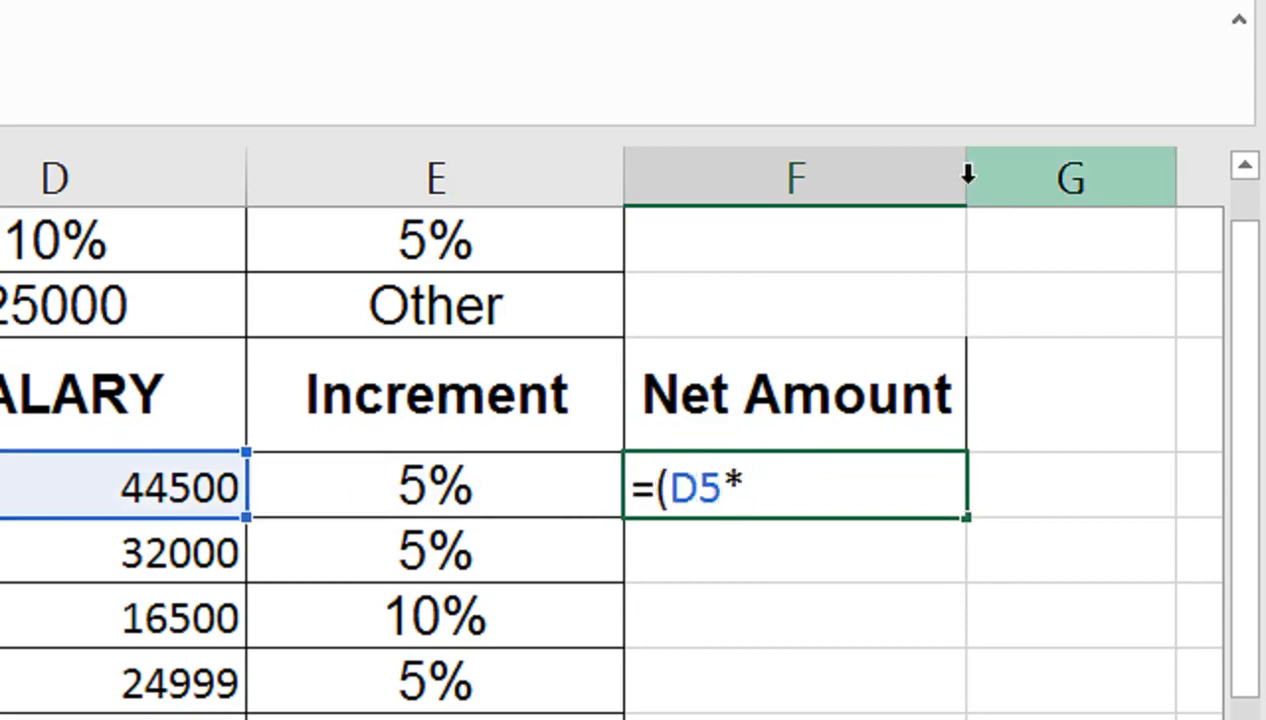
key("Left")
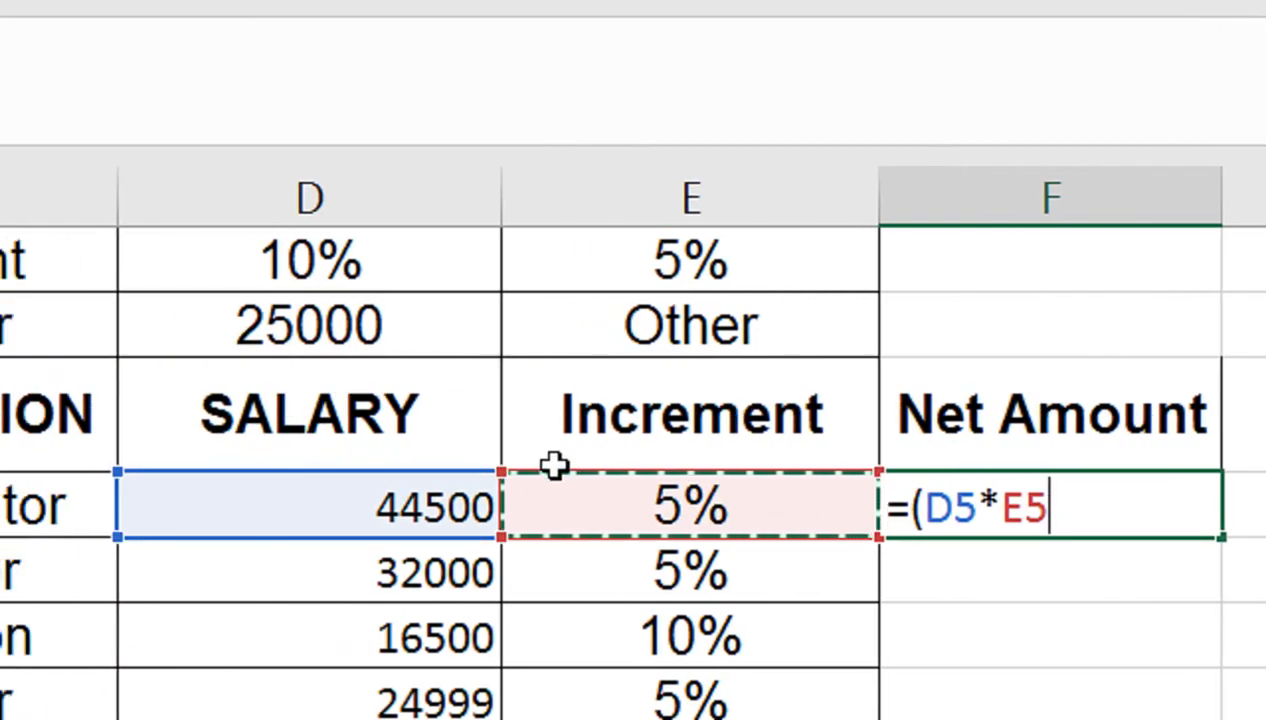
type(")")
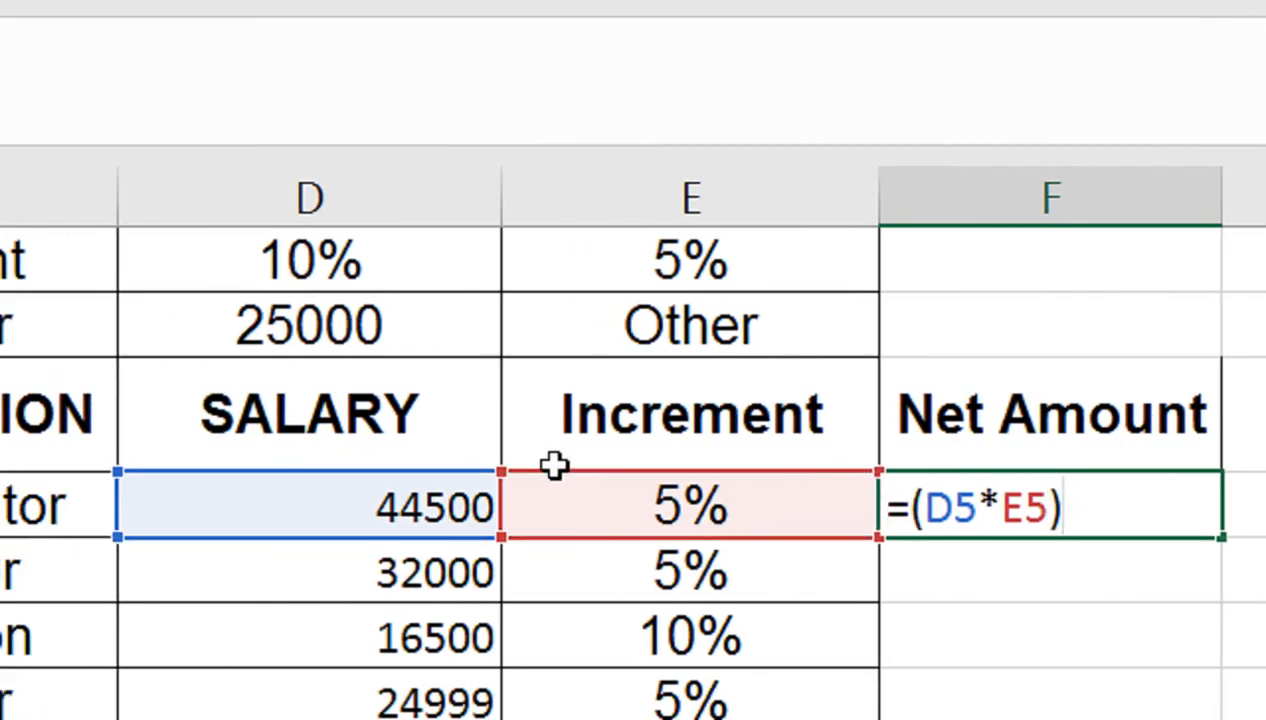
type("+")
left_click(358, 492)
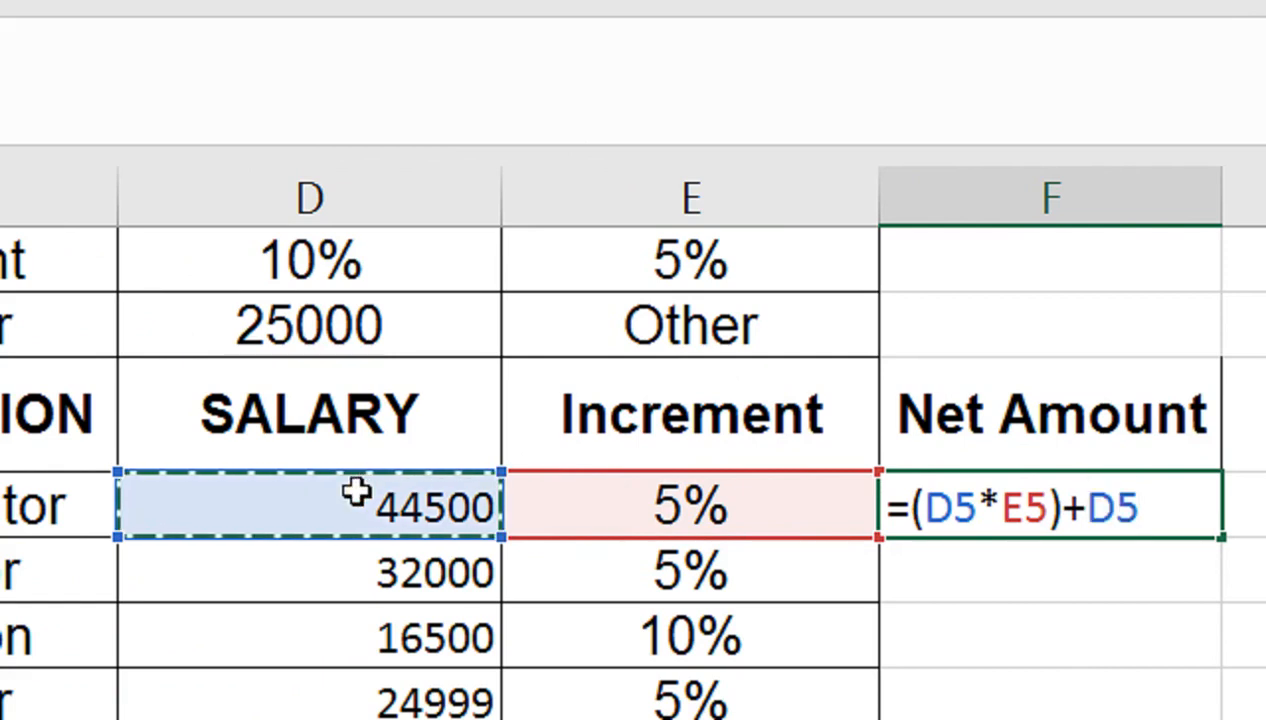
key("Return")
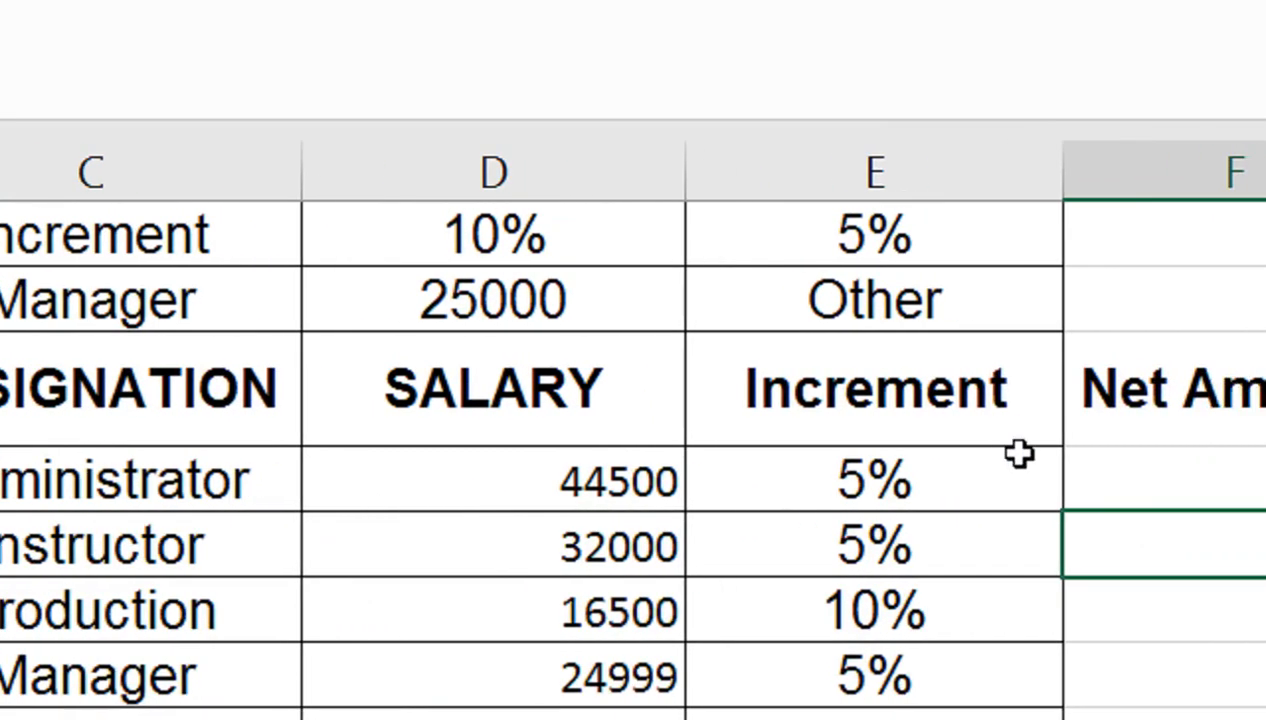
- Fill the Net Amount formula from F5 down through F12
left_click(1174, 484)
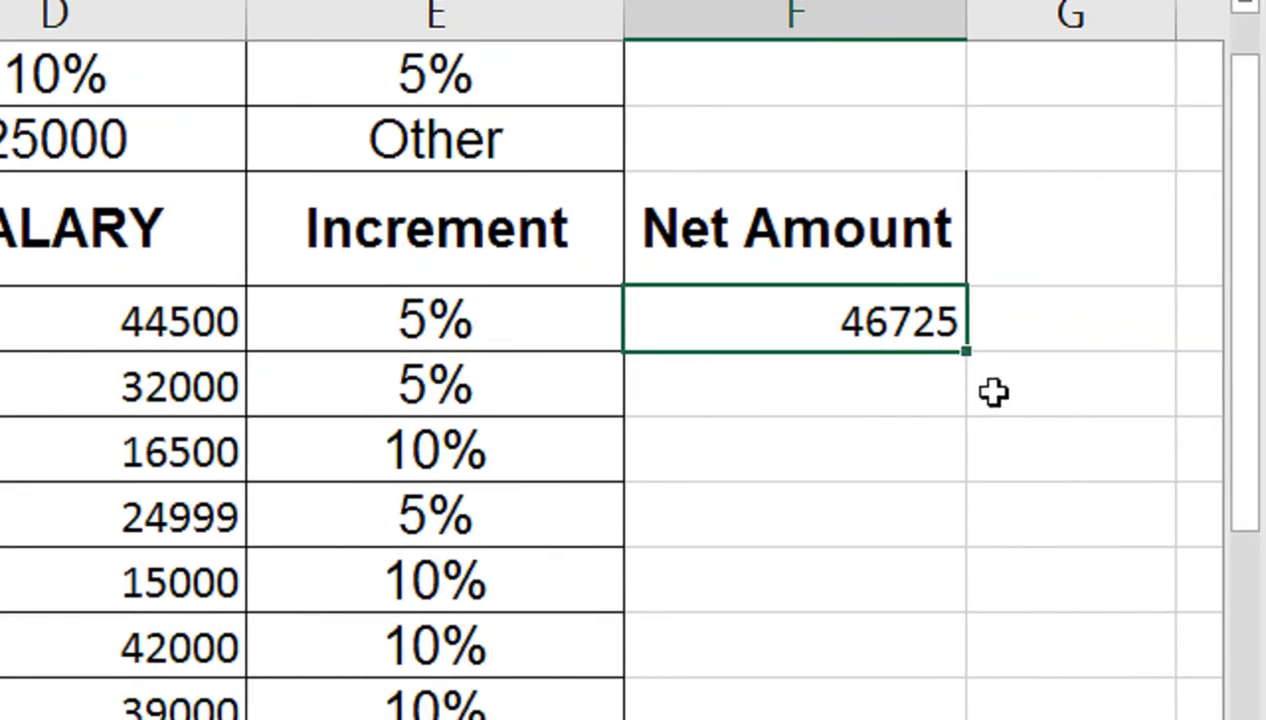
left_click(986, 370)
left_click(947, 327)
left_click_drag(968, 358, 962, 592)
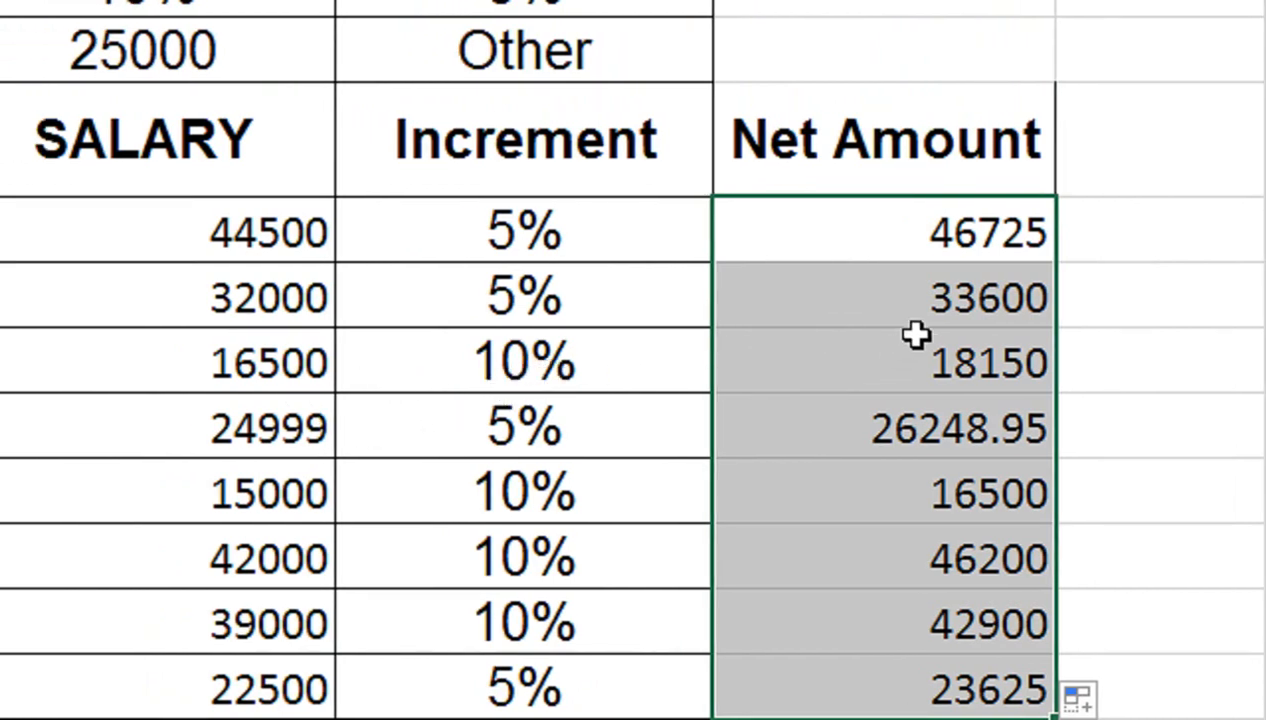
- Apply borders to all cells of the Net Amount column, F4:F12
left_click(941, 355)
left_click_drag(822, 150, 791, 719)
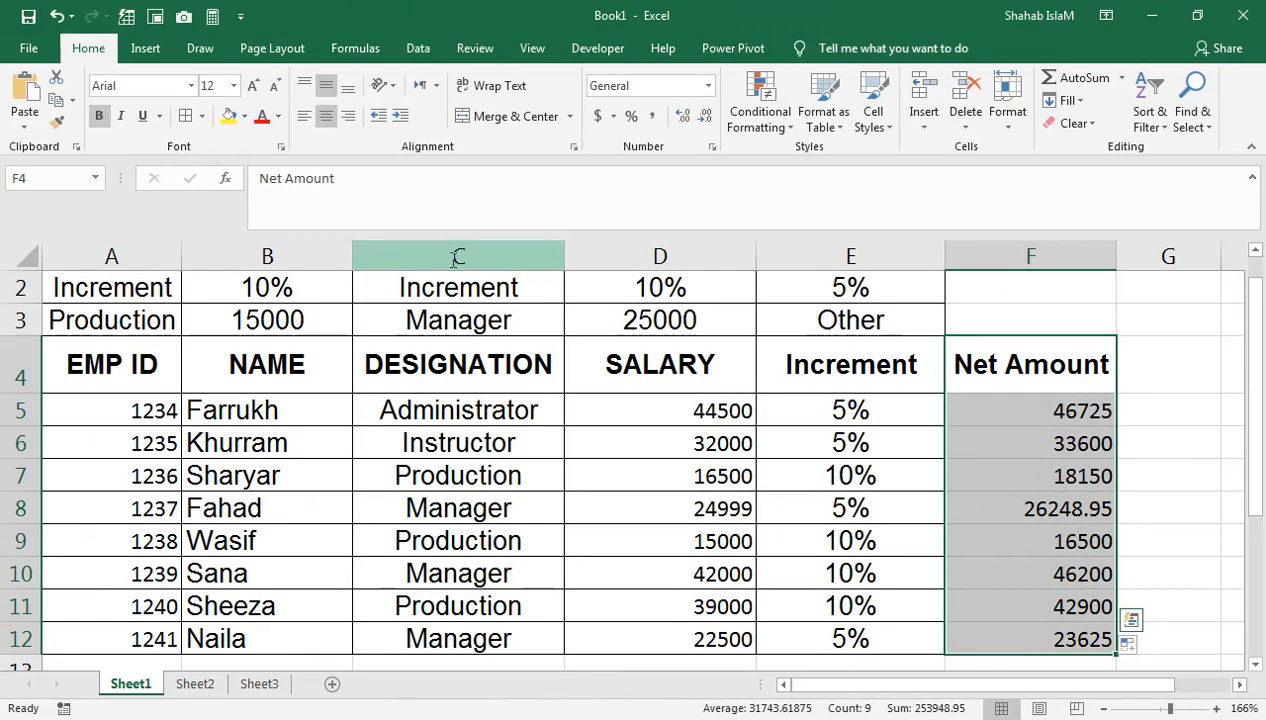
left_click(738, 403)
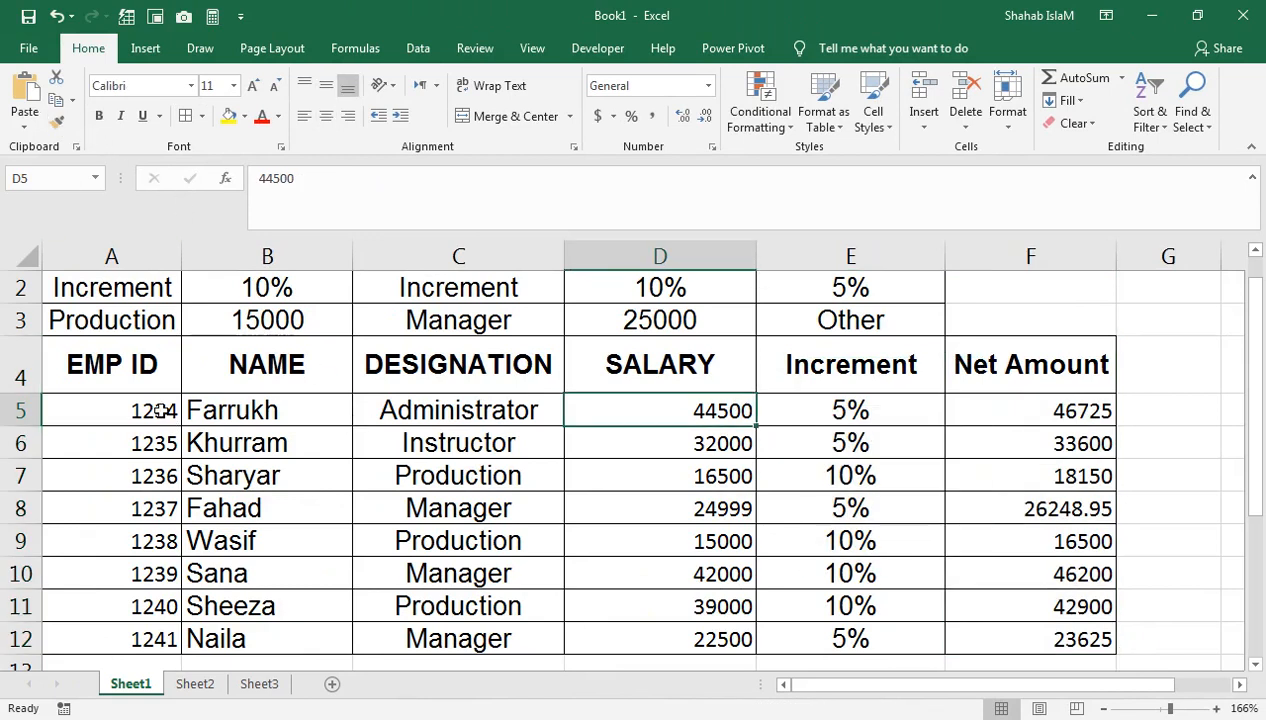
- Copy the formatting of D3 onto the salary values in D5:D12 with Format Painter
left_click(616, 319)
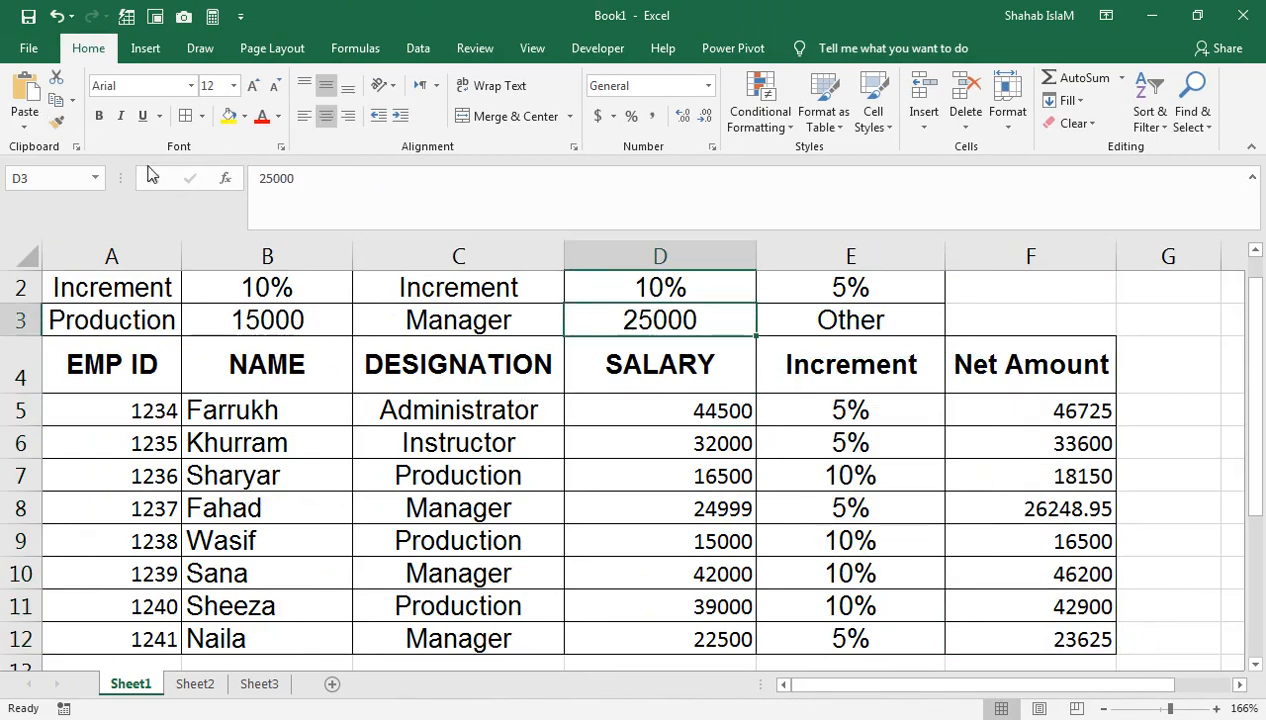
left_click(56, 120)
left_click_drag(622, 408, 669, 639)
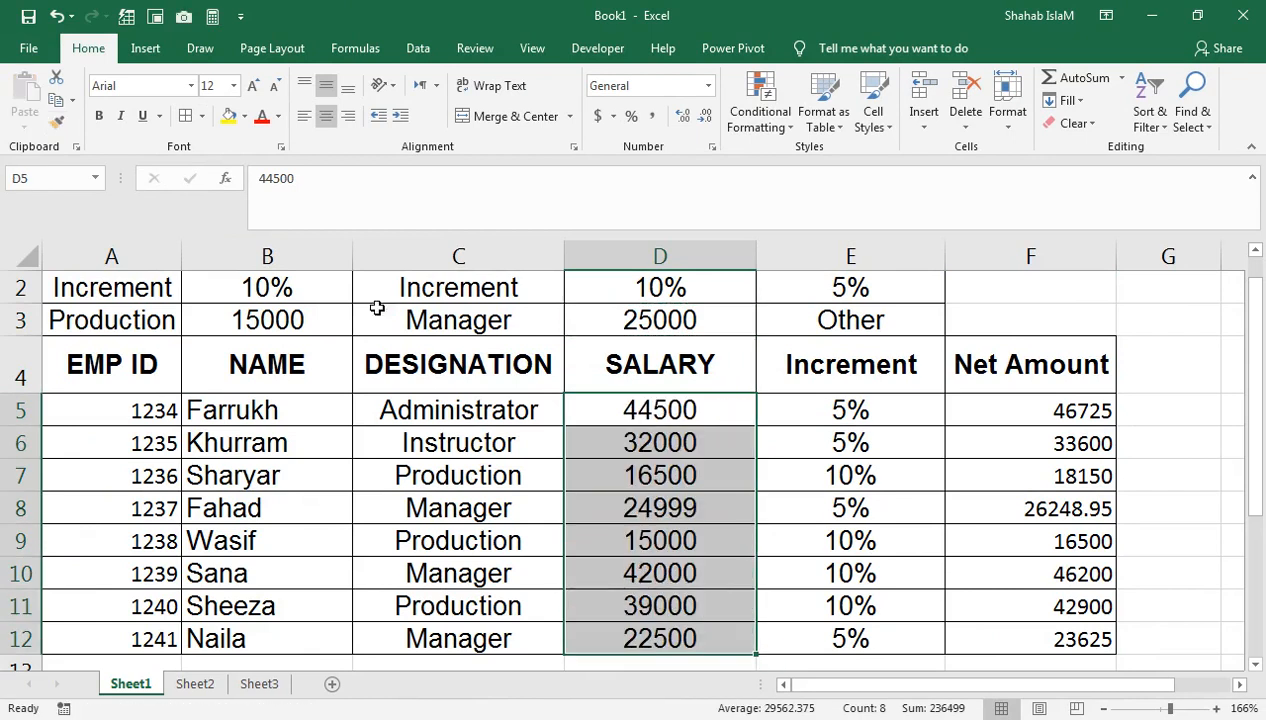
- Copy the formatting of salary cell D5 onto the Net Amount values in F5:F12 with Format Painter
left_click_drag(1012, 412, 955, 478)
left_click(638, 432)
left_click(644, 408)
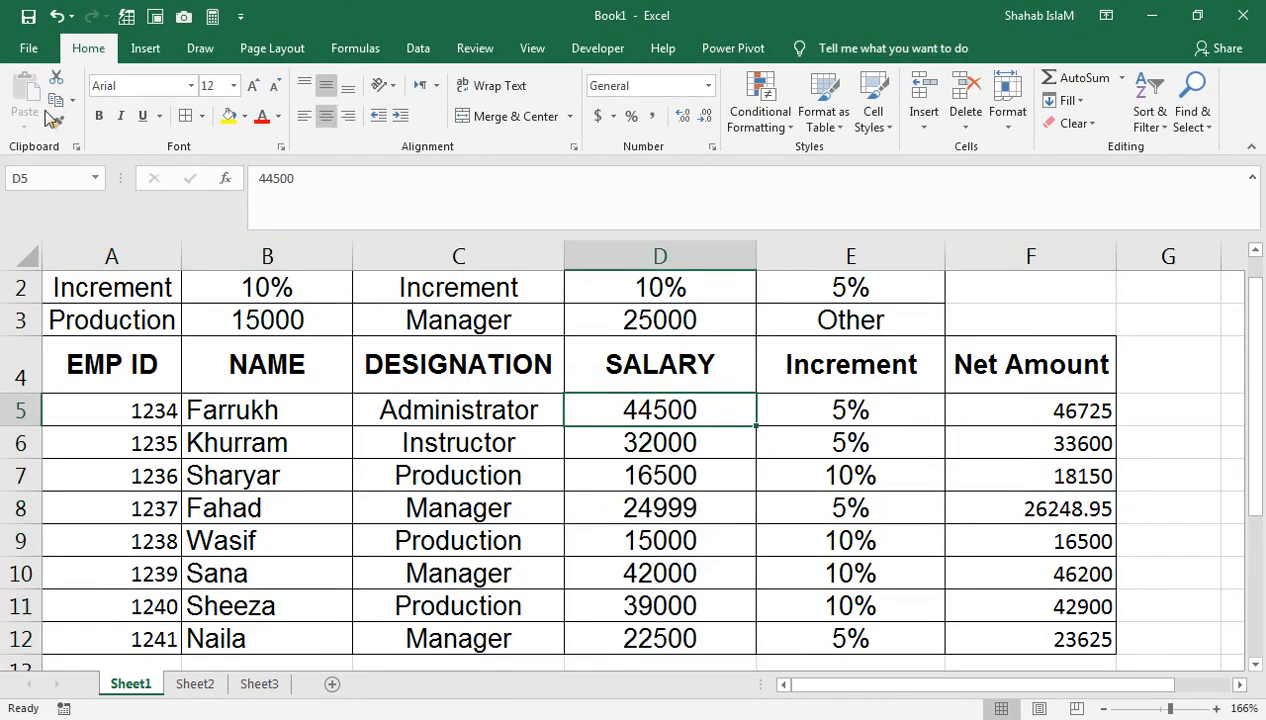
left_click_drag(1068, 398, 1077, 628)
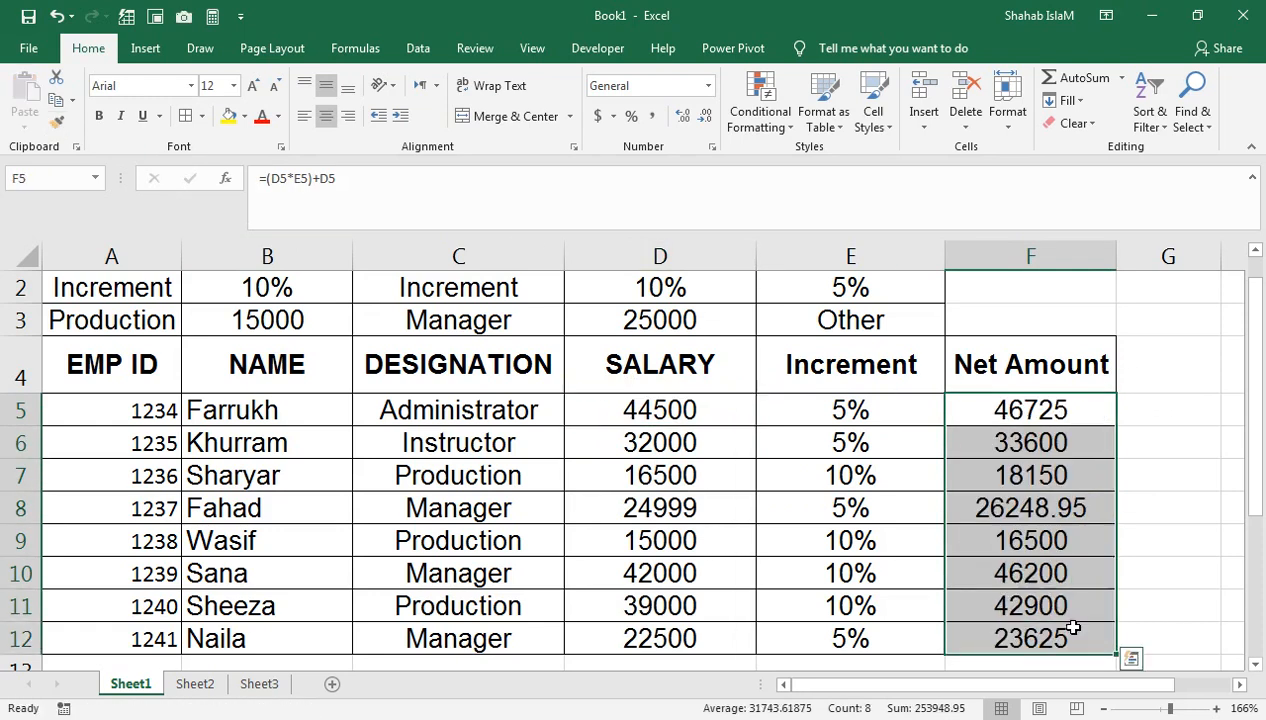
left_click(808, 486)
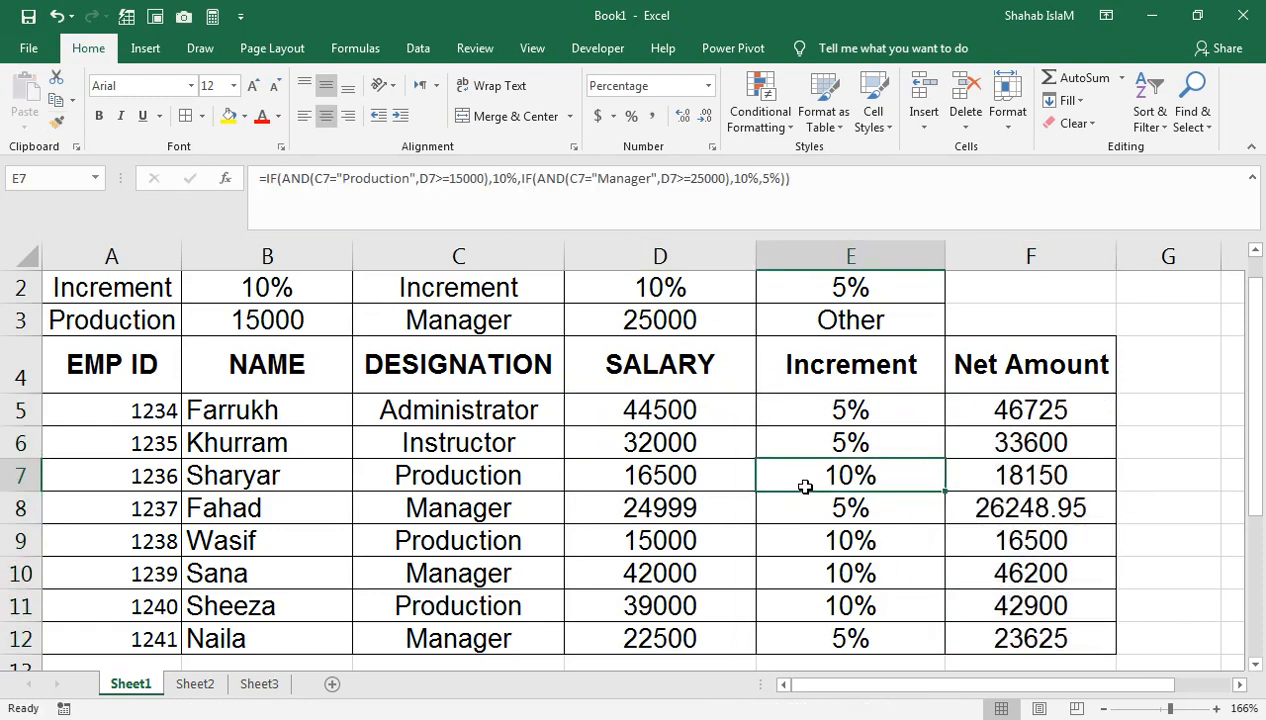